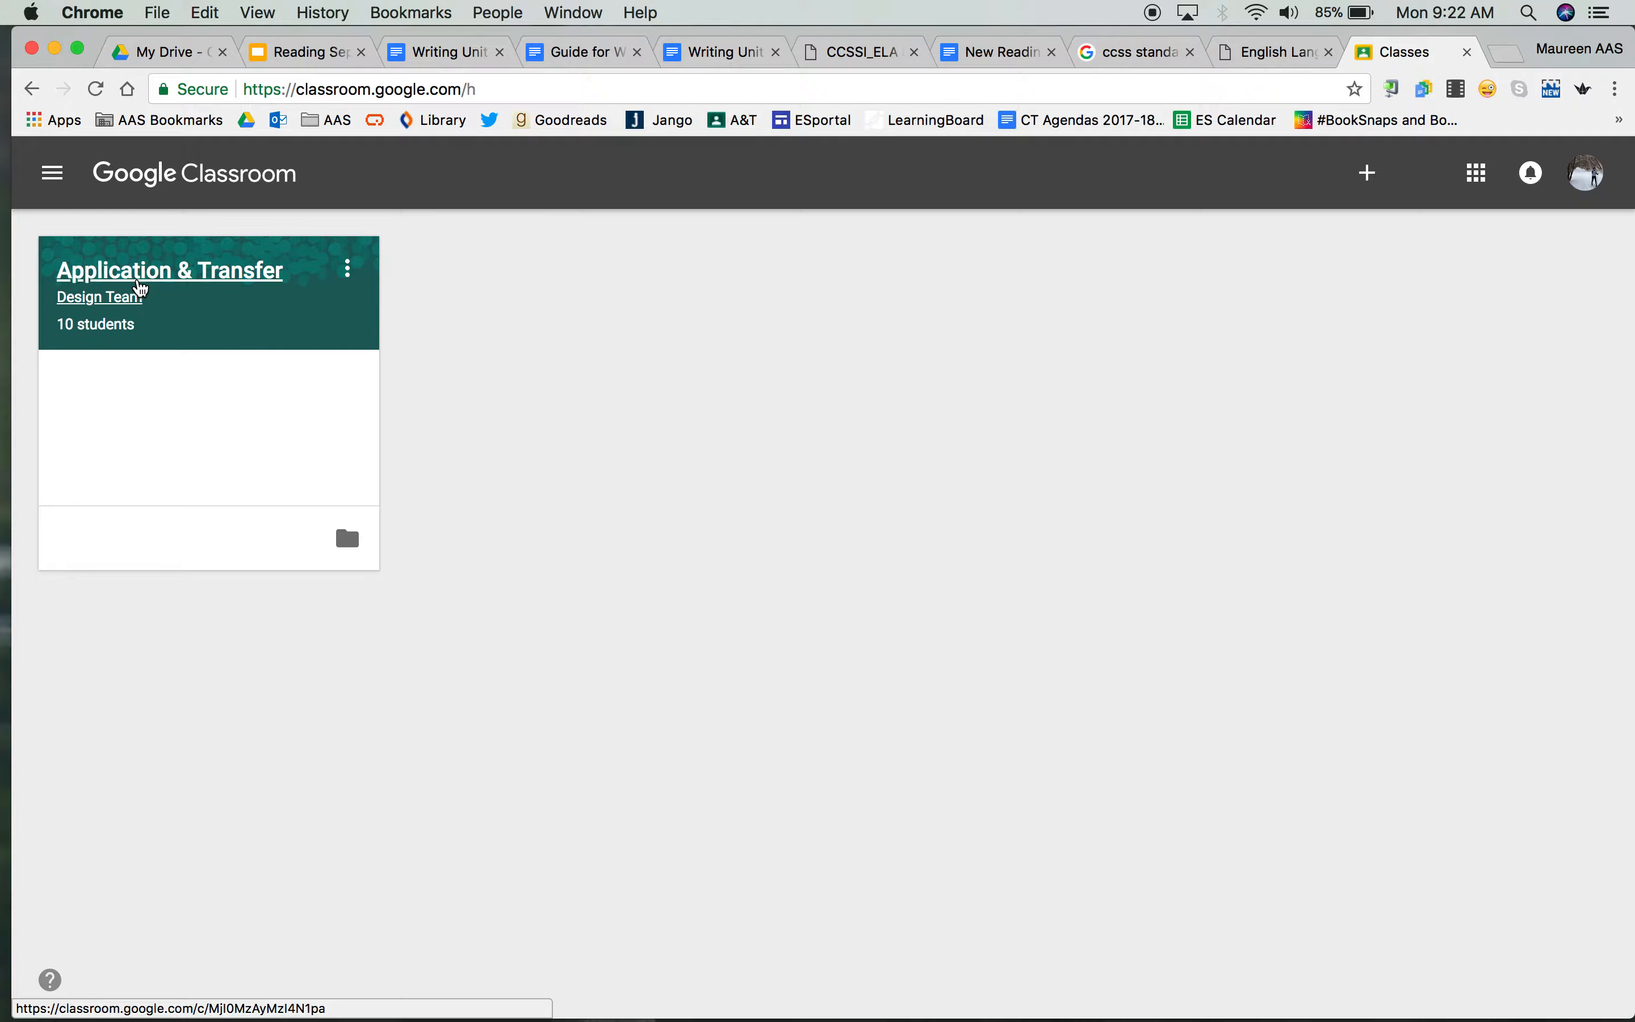
# Copy all grades of the Application & Transfer class to Google Sheets from the student work of the Questions for interviews assignment
pyautogui.click(139, 287)
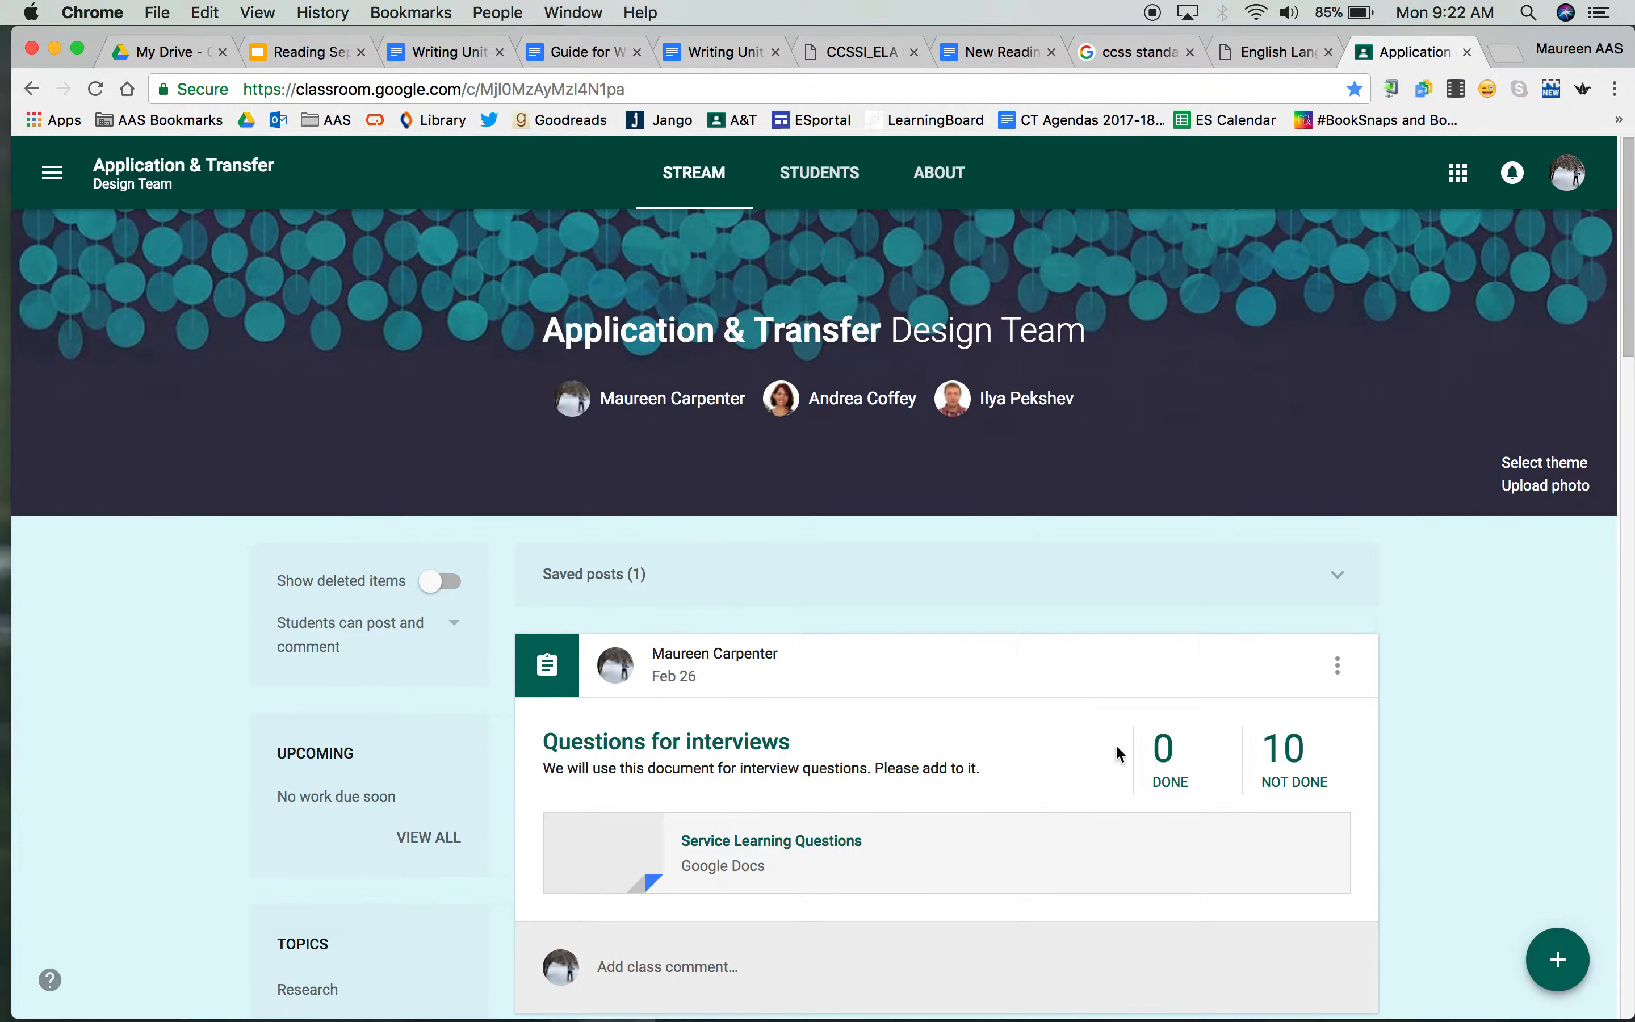
pyautogui.click(1167, 766)
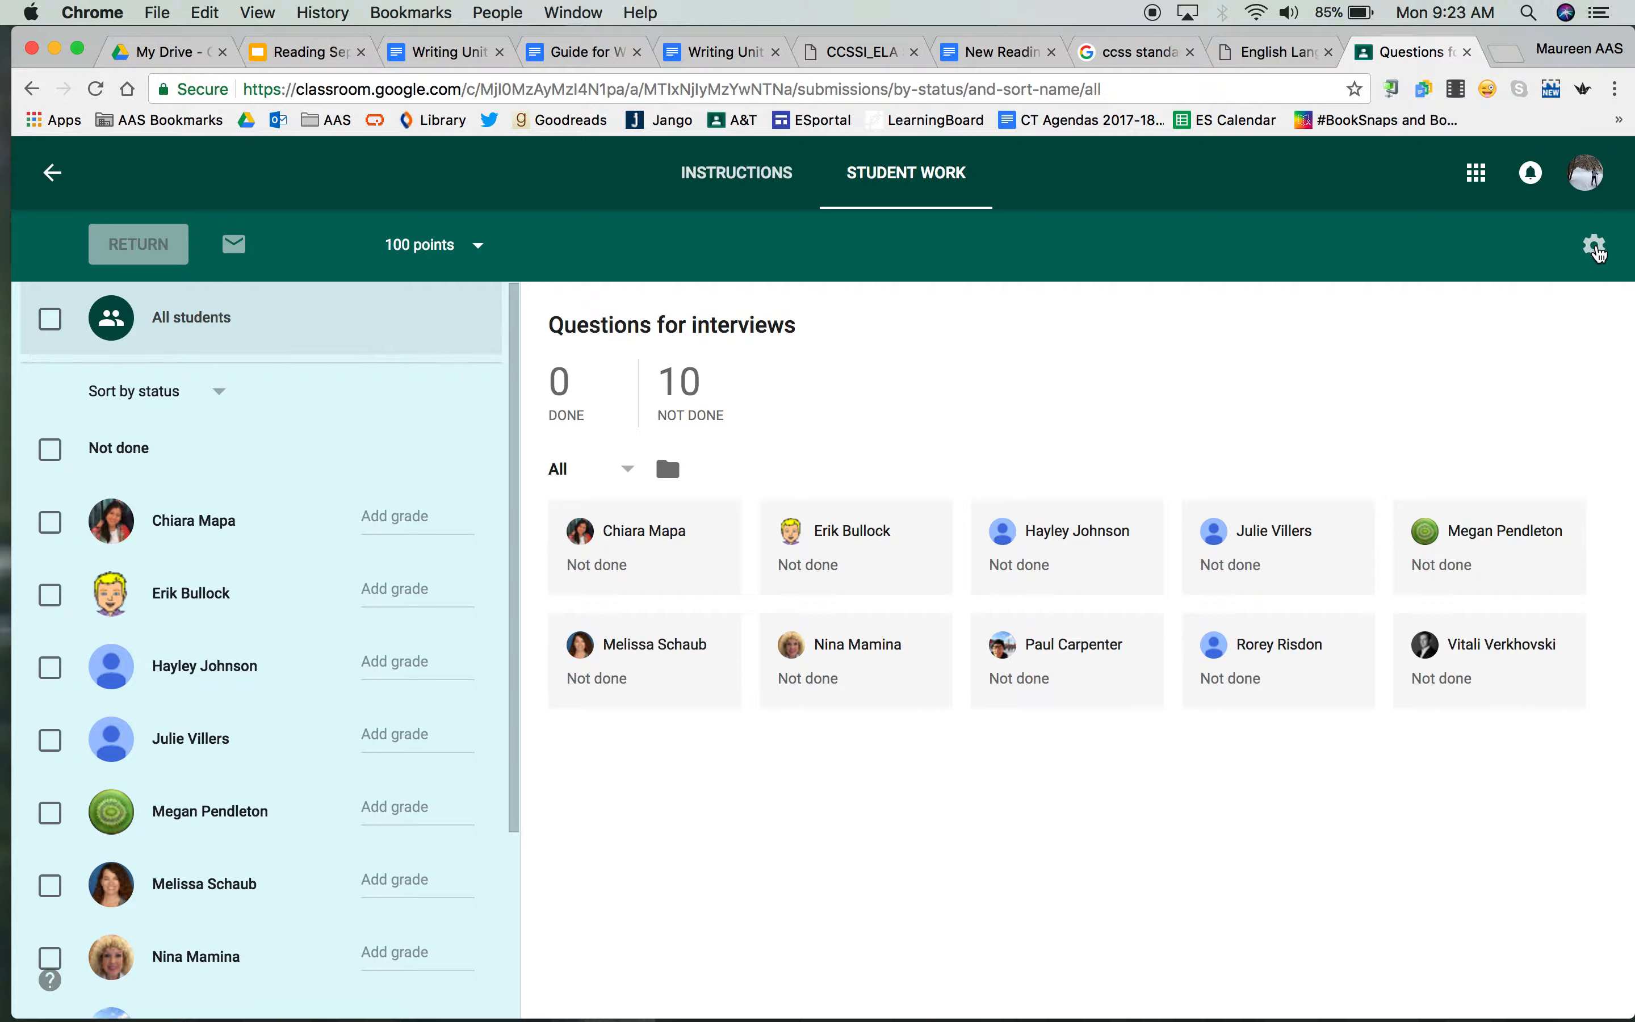
pyautogui.click(1596, 248)
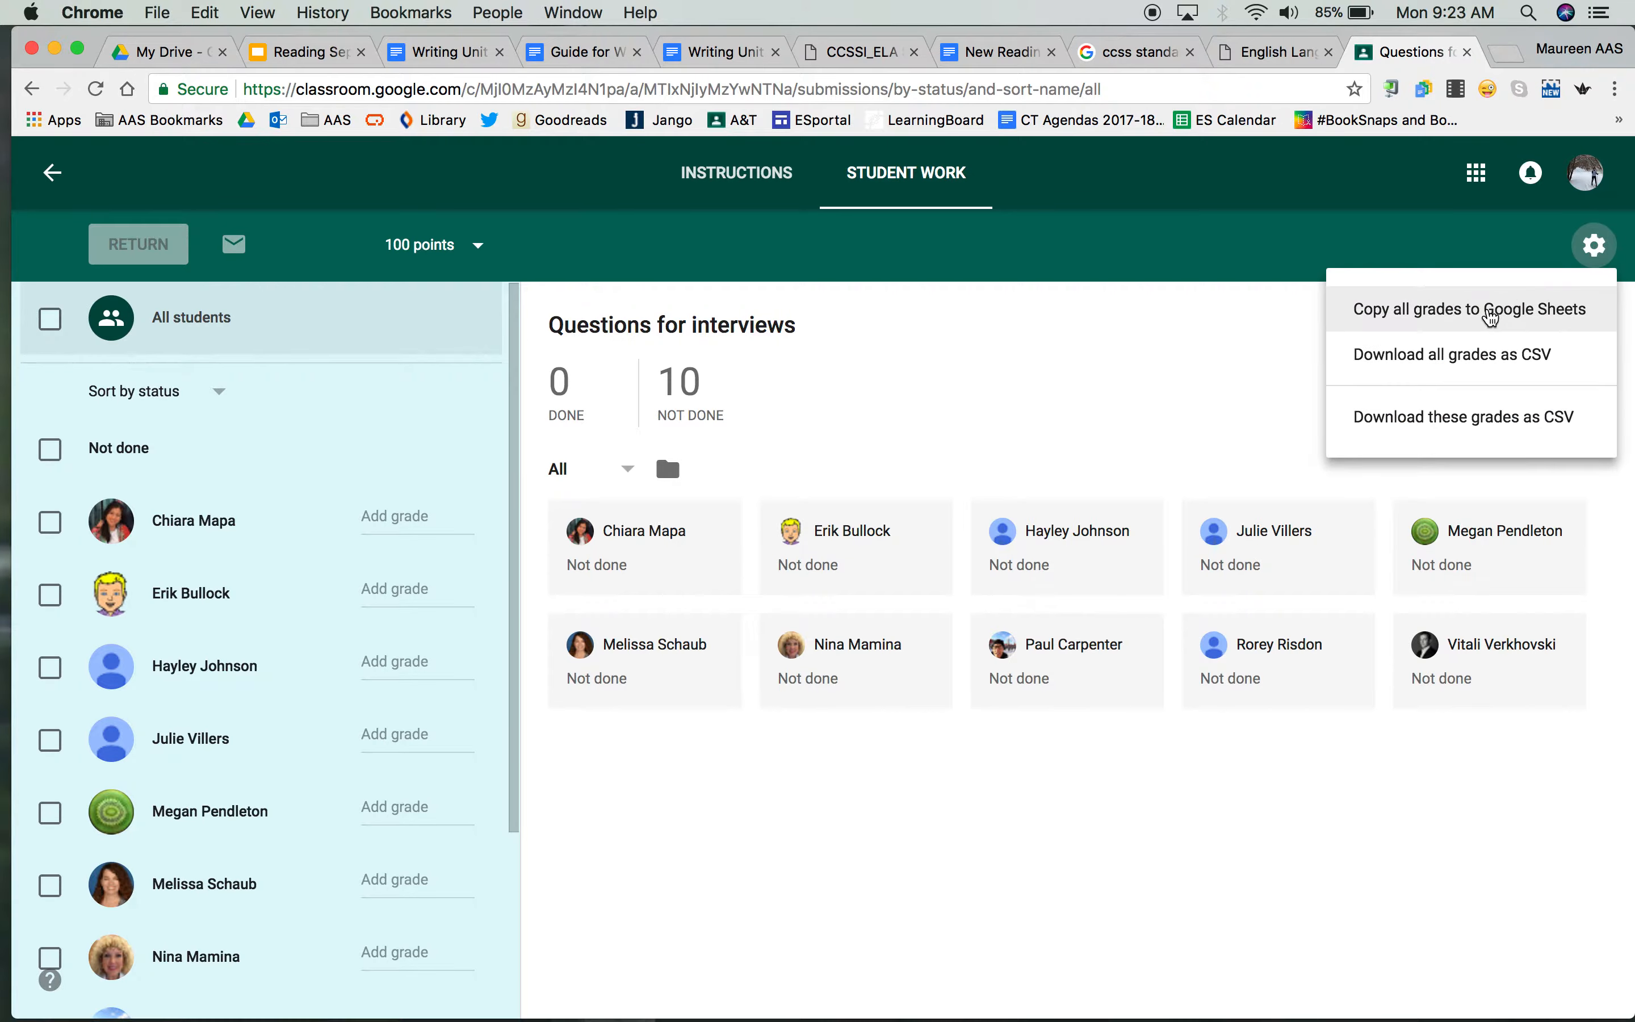
pyautogui.click(1490, 312)
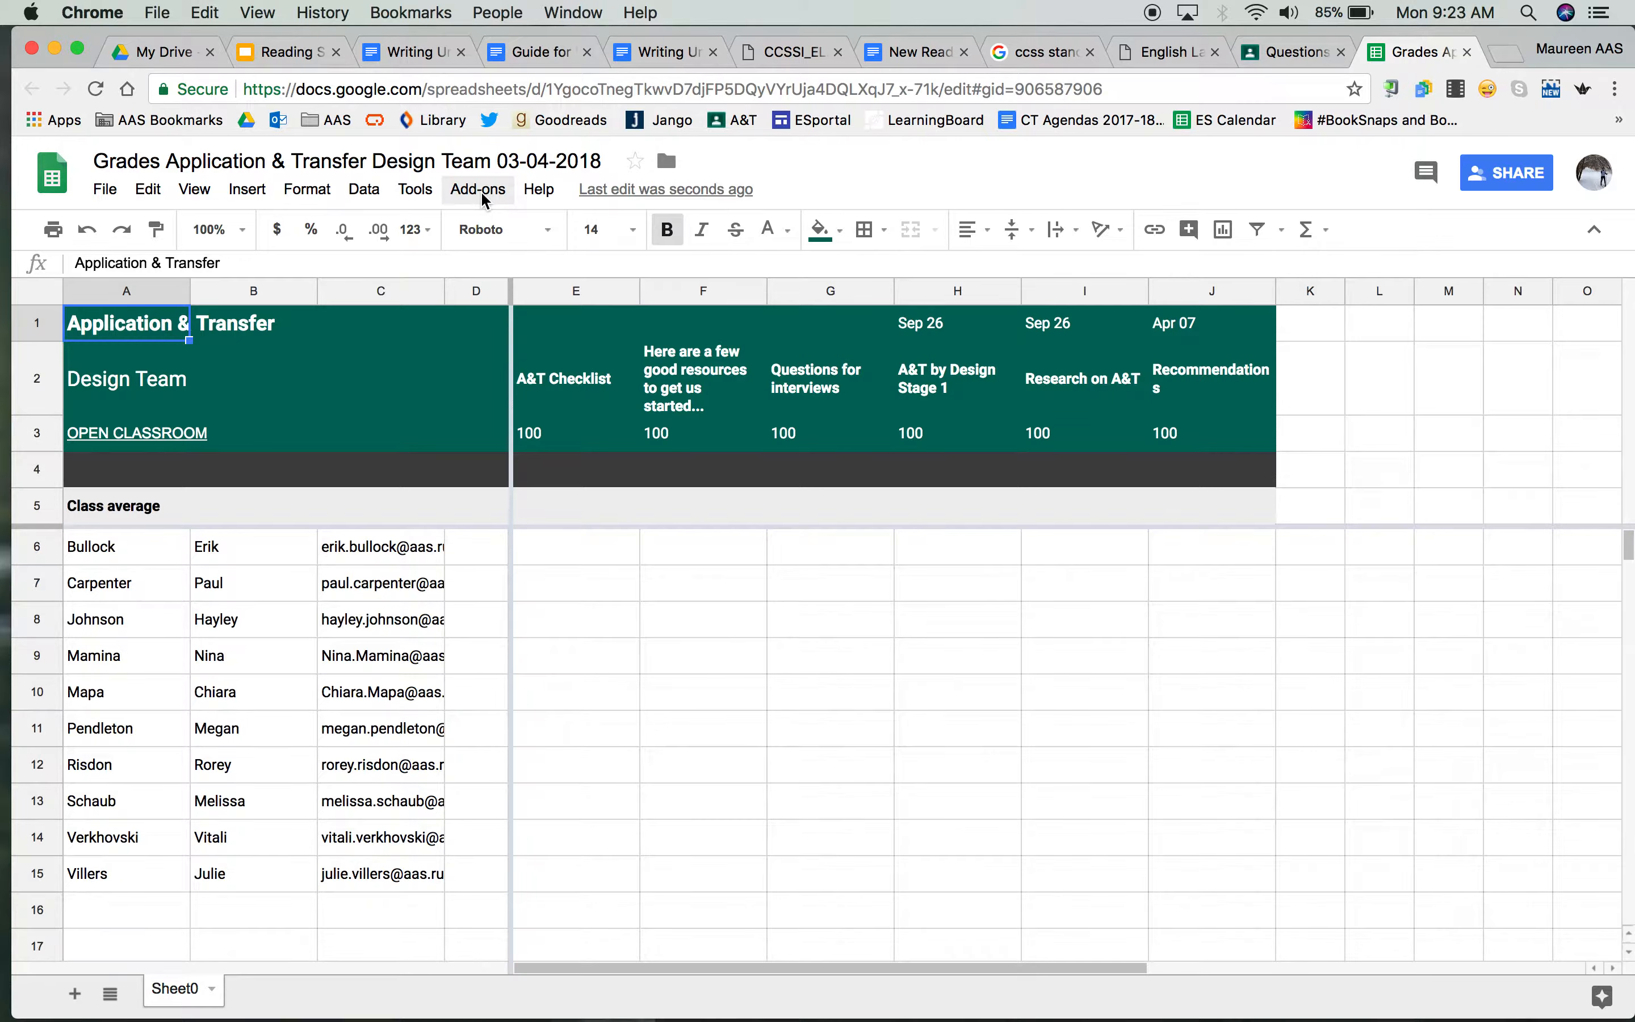
# Install the IMPACTS assessment add-on from the For aas.ru category and allow it access with the listed school account
pyautogui.click(482, 192)
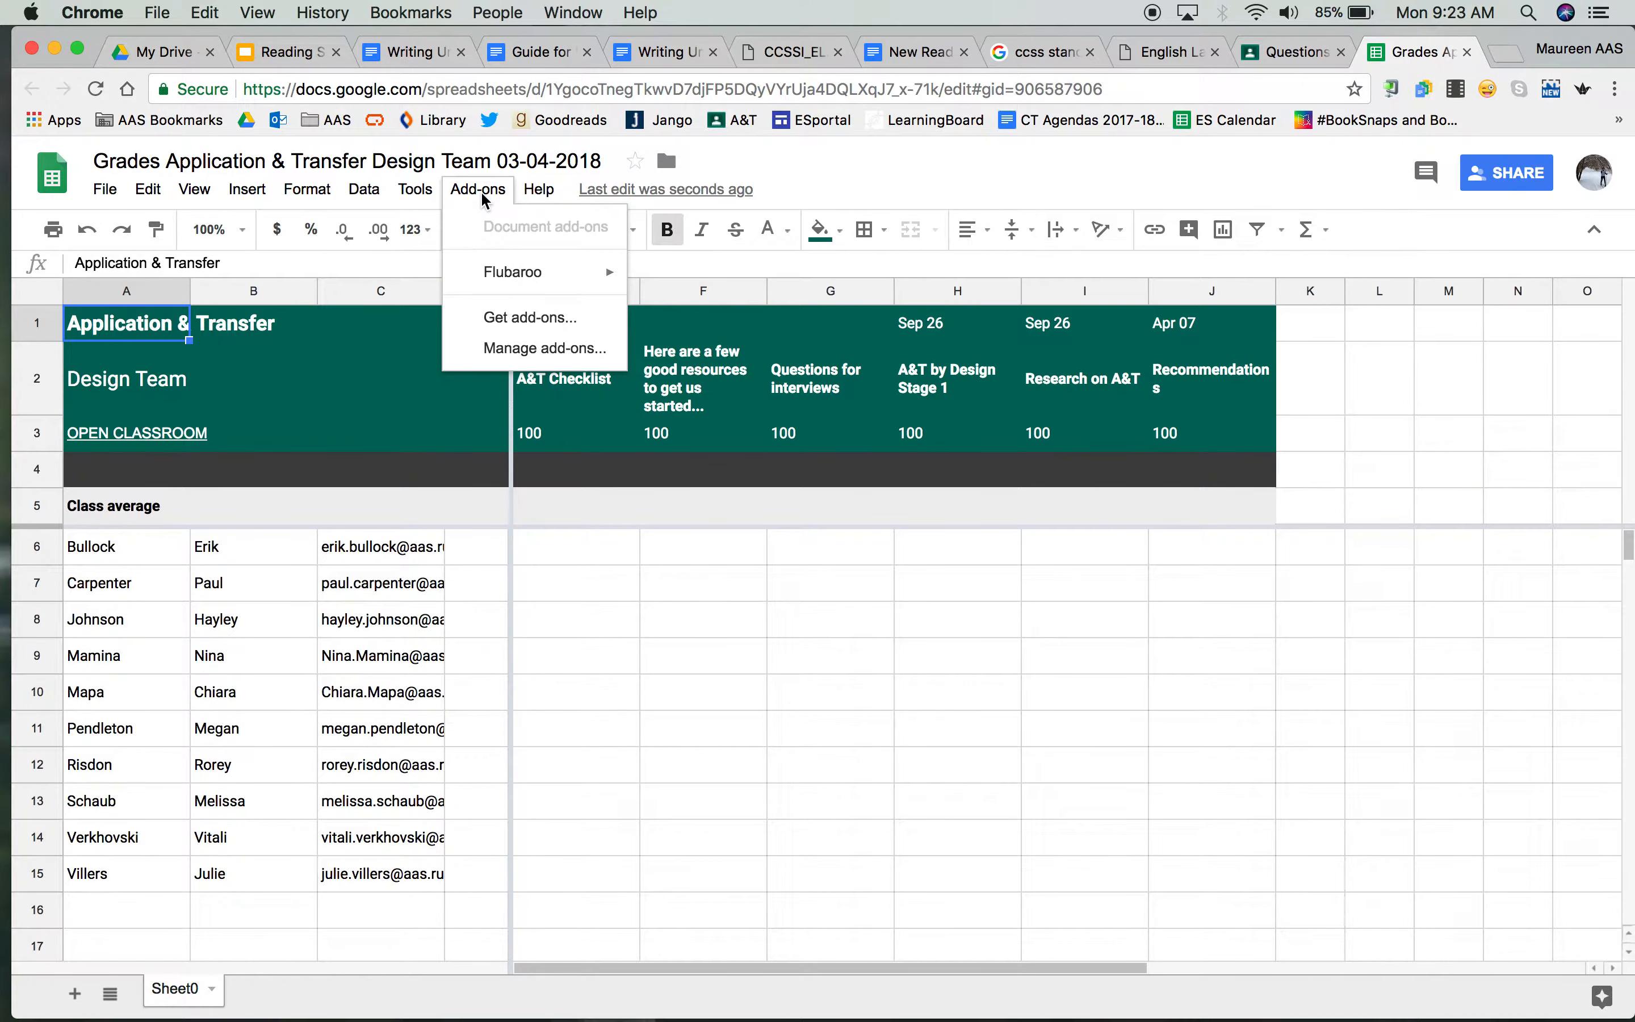
pyautogui.click(518, 323)
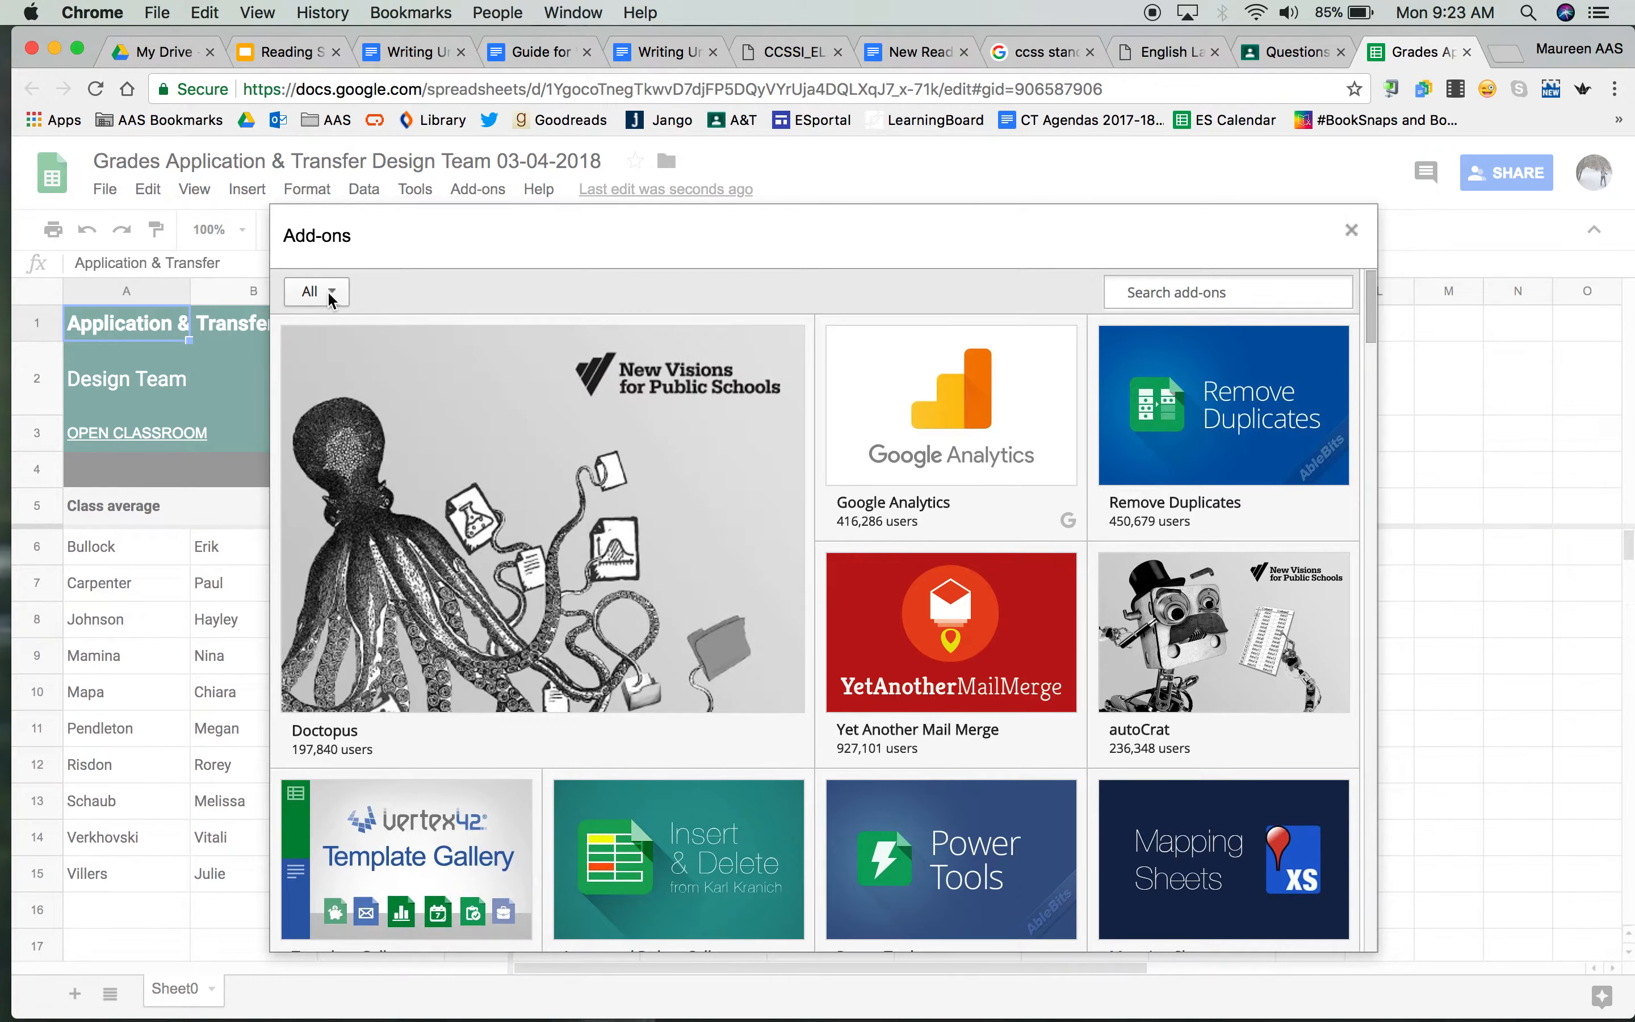
pyautogui.click(330, 295)
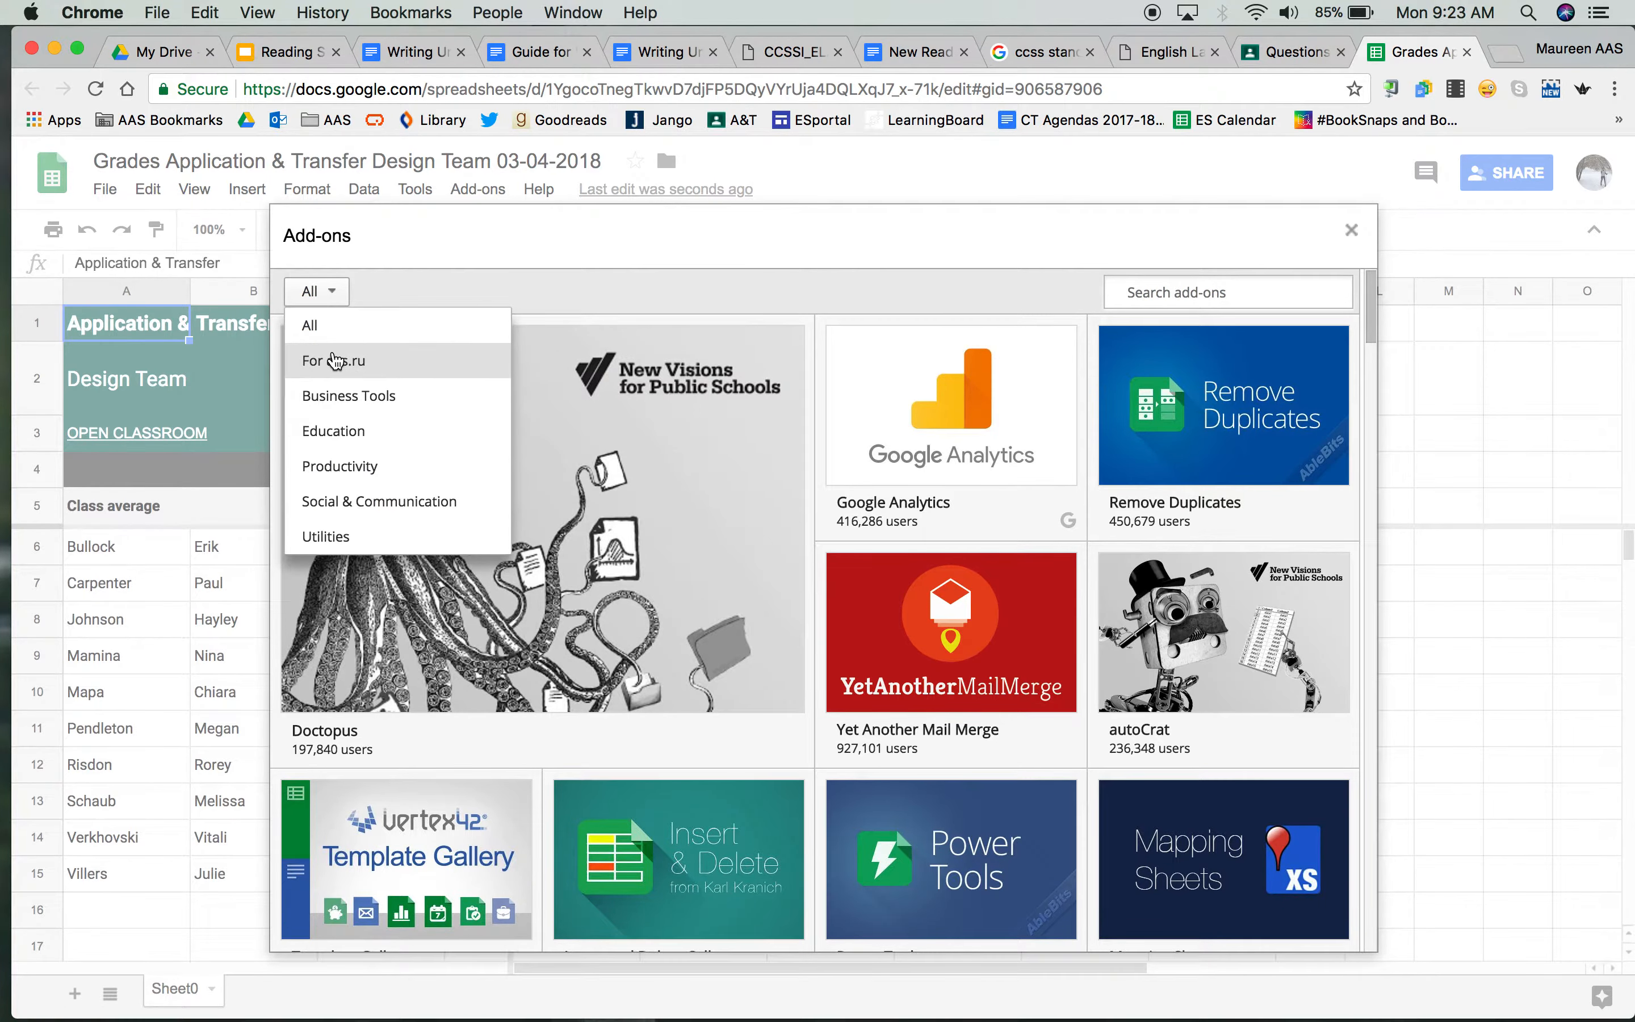
pyautogui.click(336, 362)
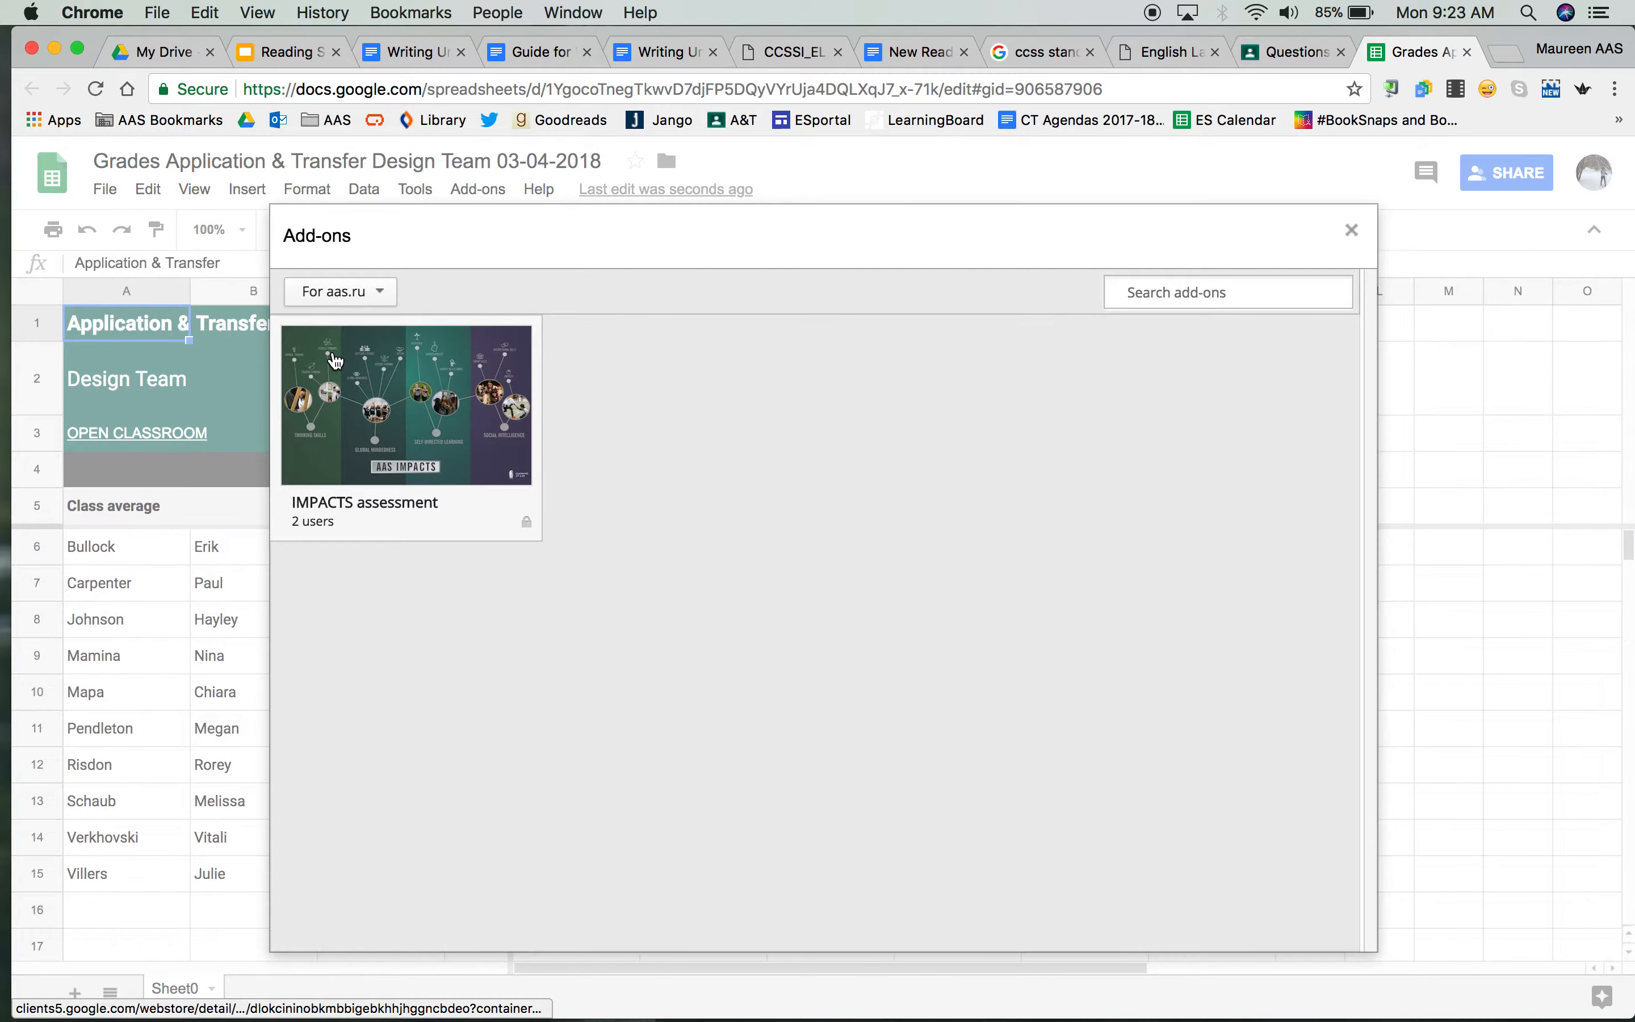
pyautogui.click(388, 457)
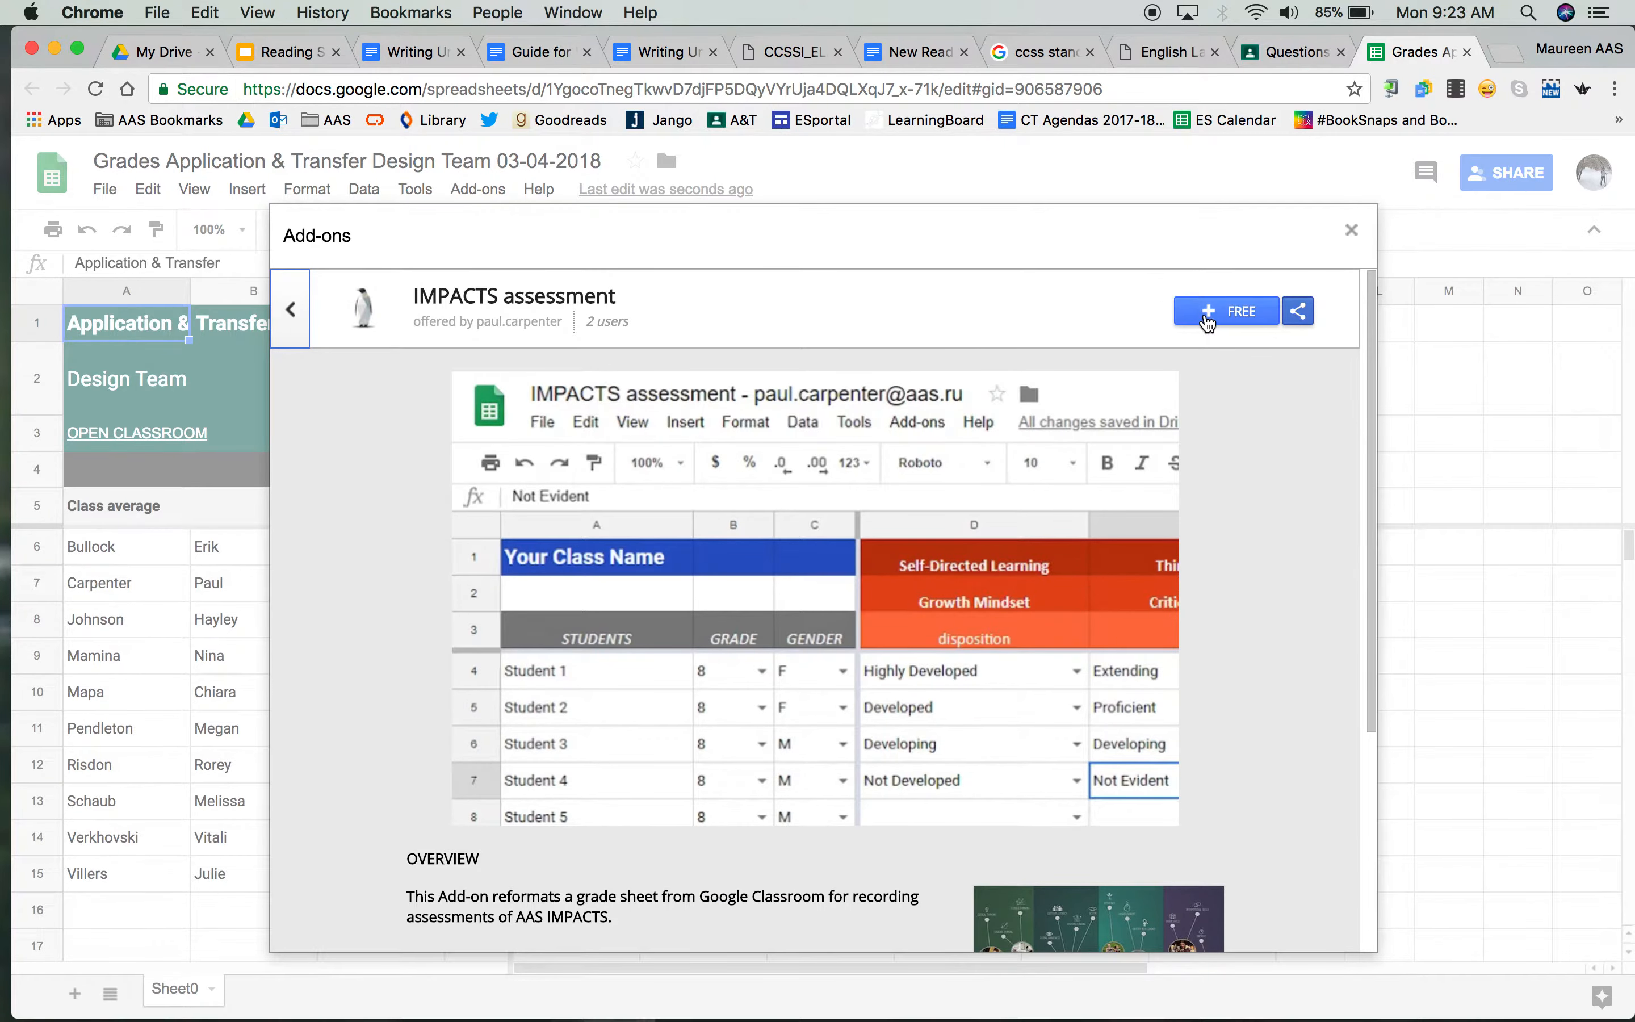
pyautogui.click(1208, 312)
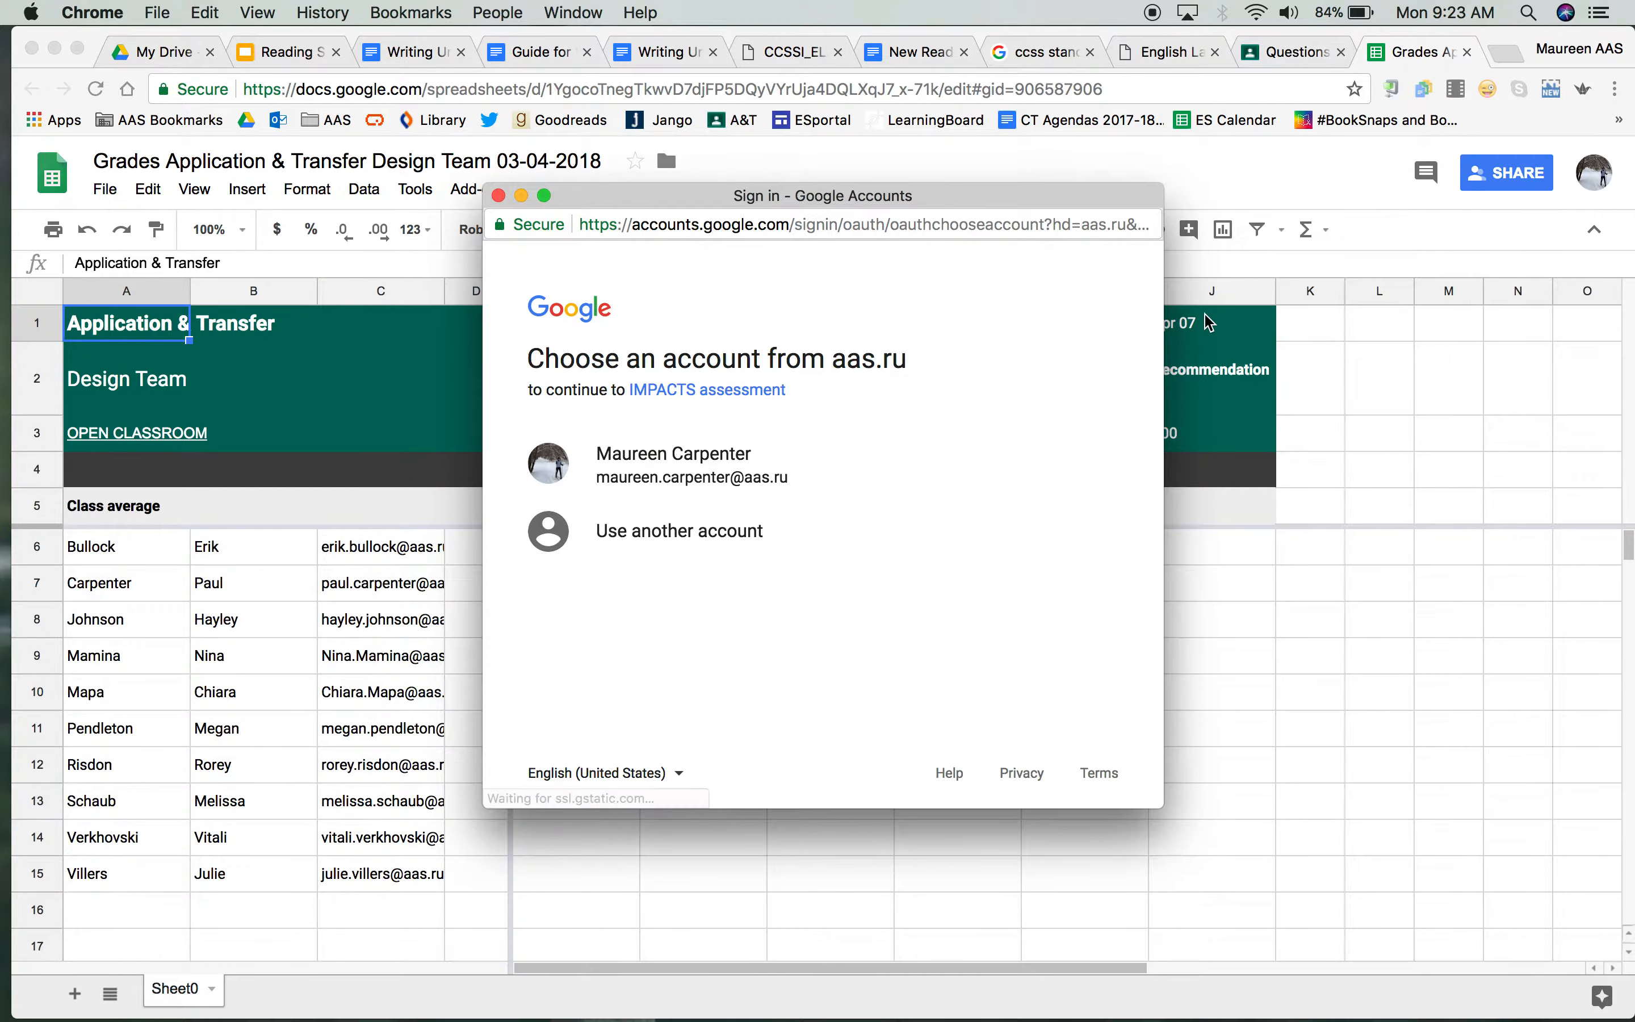
pyautogui.click(700, 481)
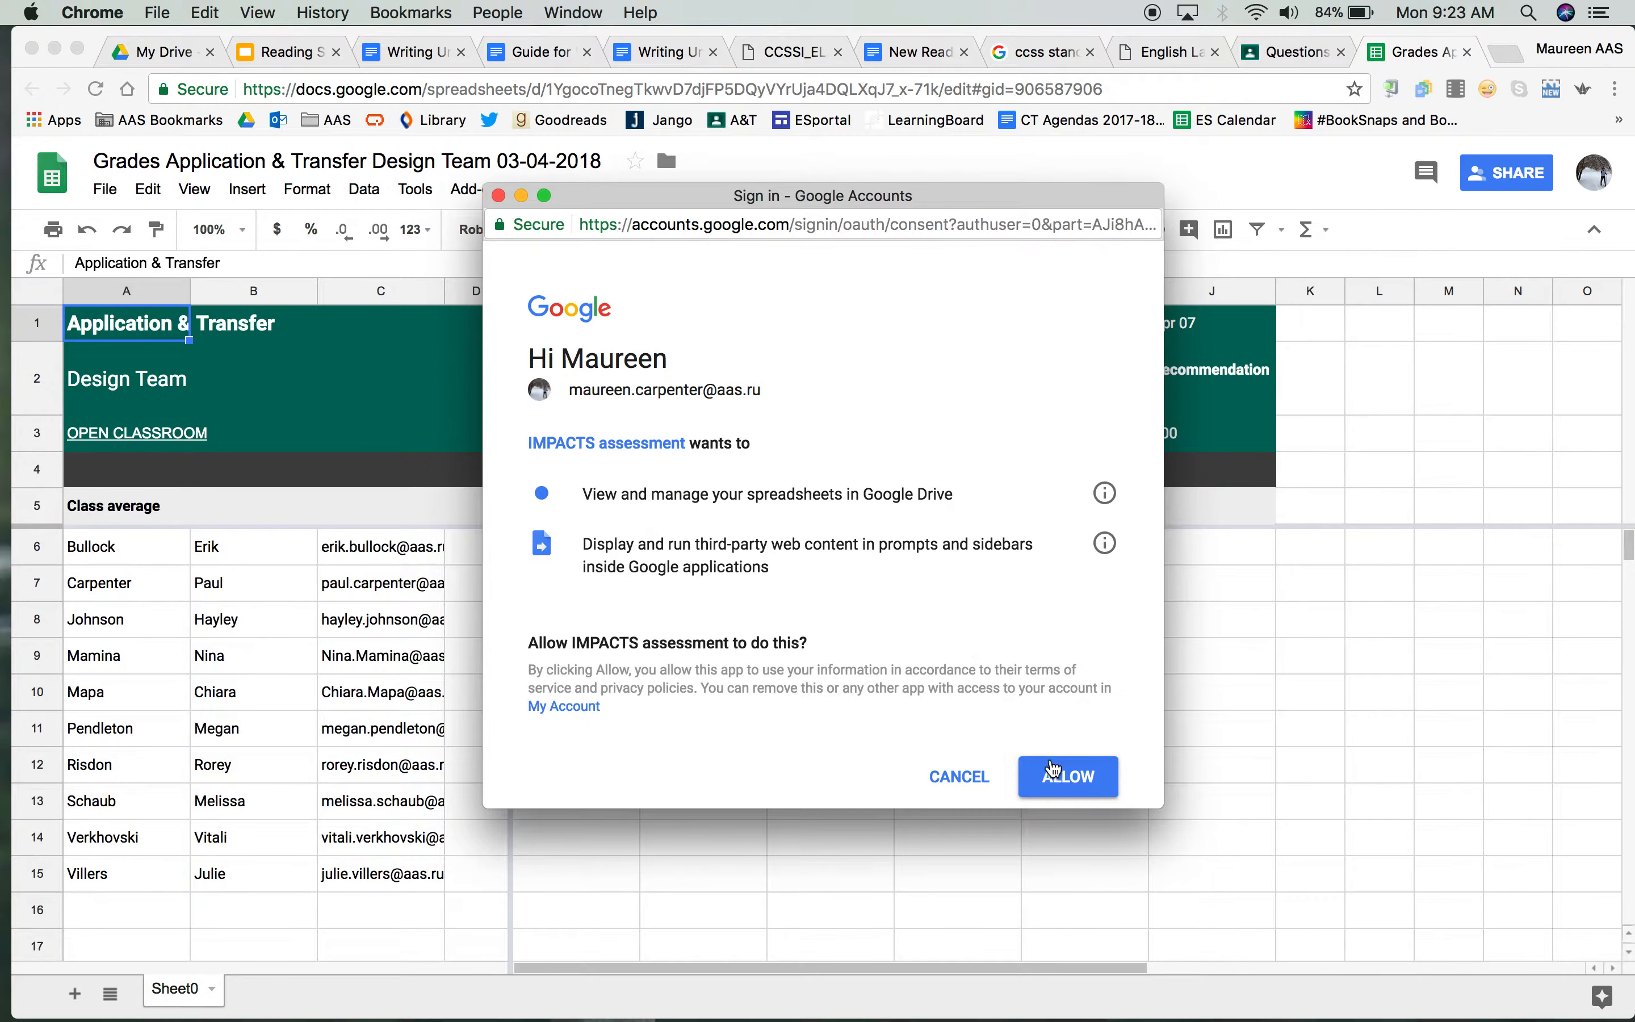
pyautogui.click(1067, 781)
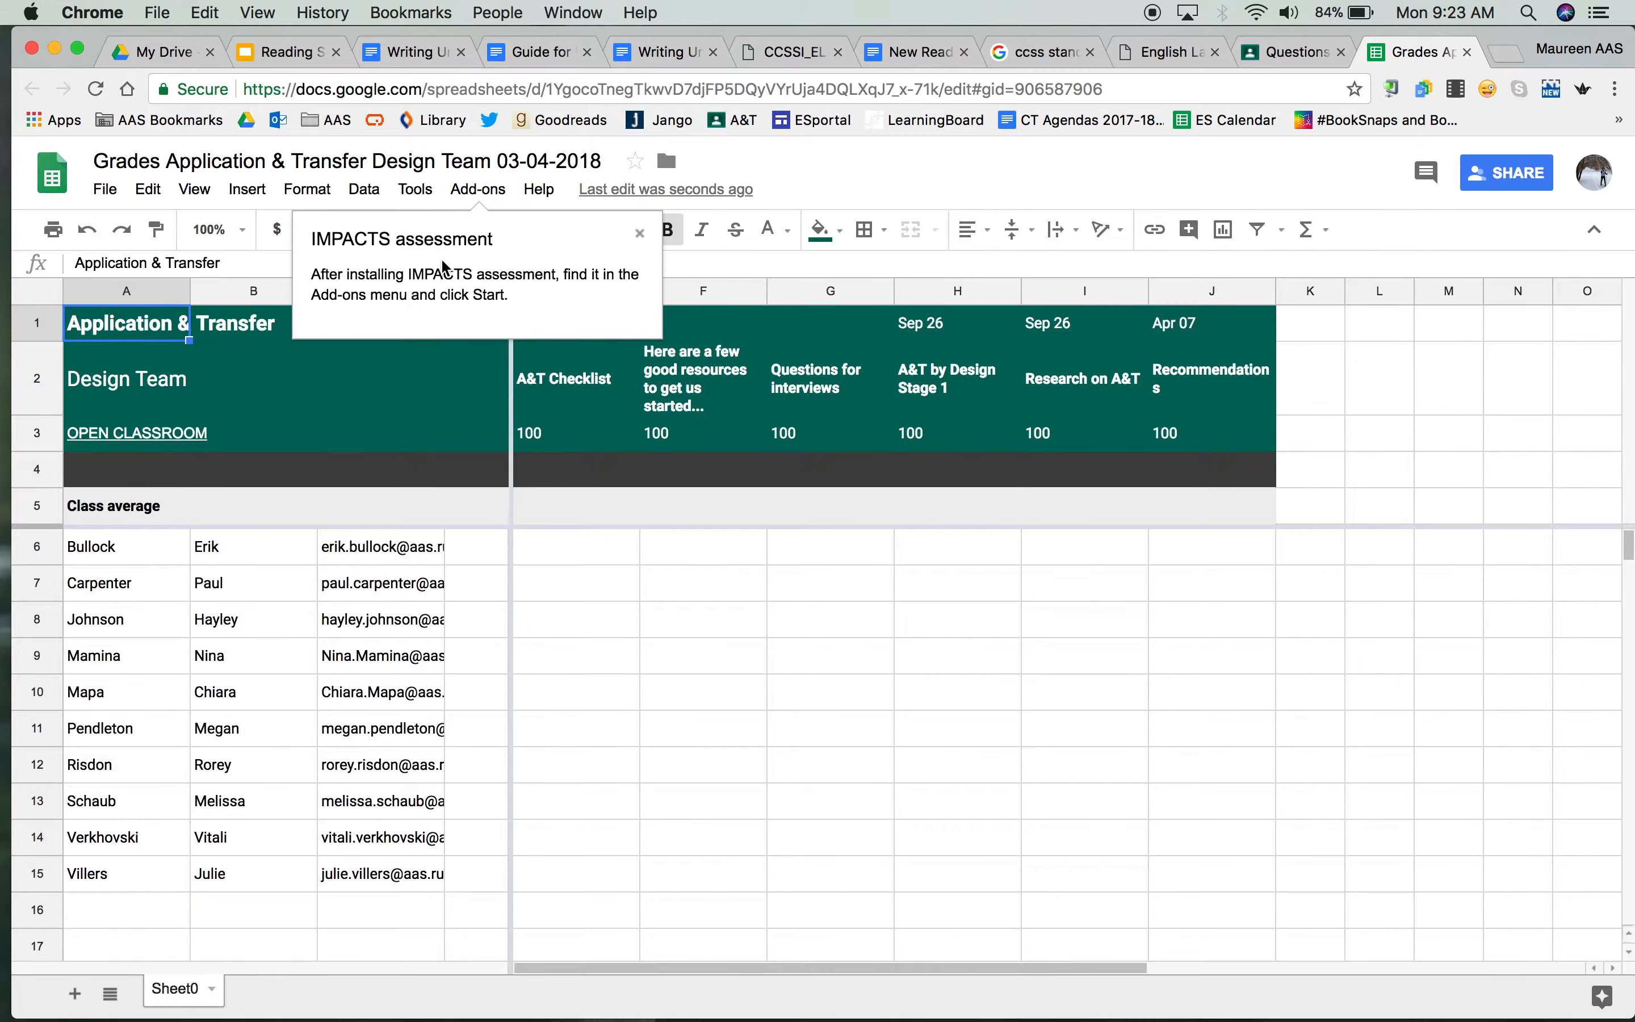
pyautogui.click(640, 235)
# Start the IMPACTS assessment add-on on the grade sheet and create an assessment column for Global Awareness
pyautogui.click(488, 201)
pyautogui.moveTo(584, 299)
pyautogui.click(736, 314)
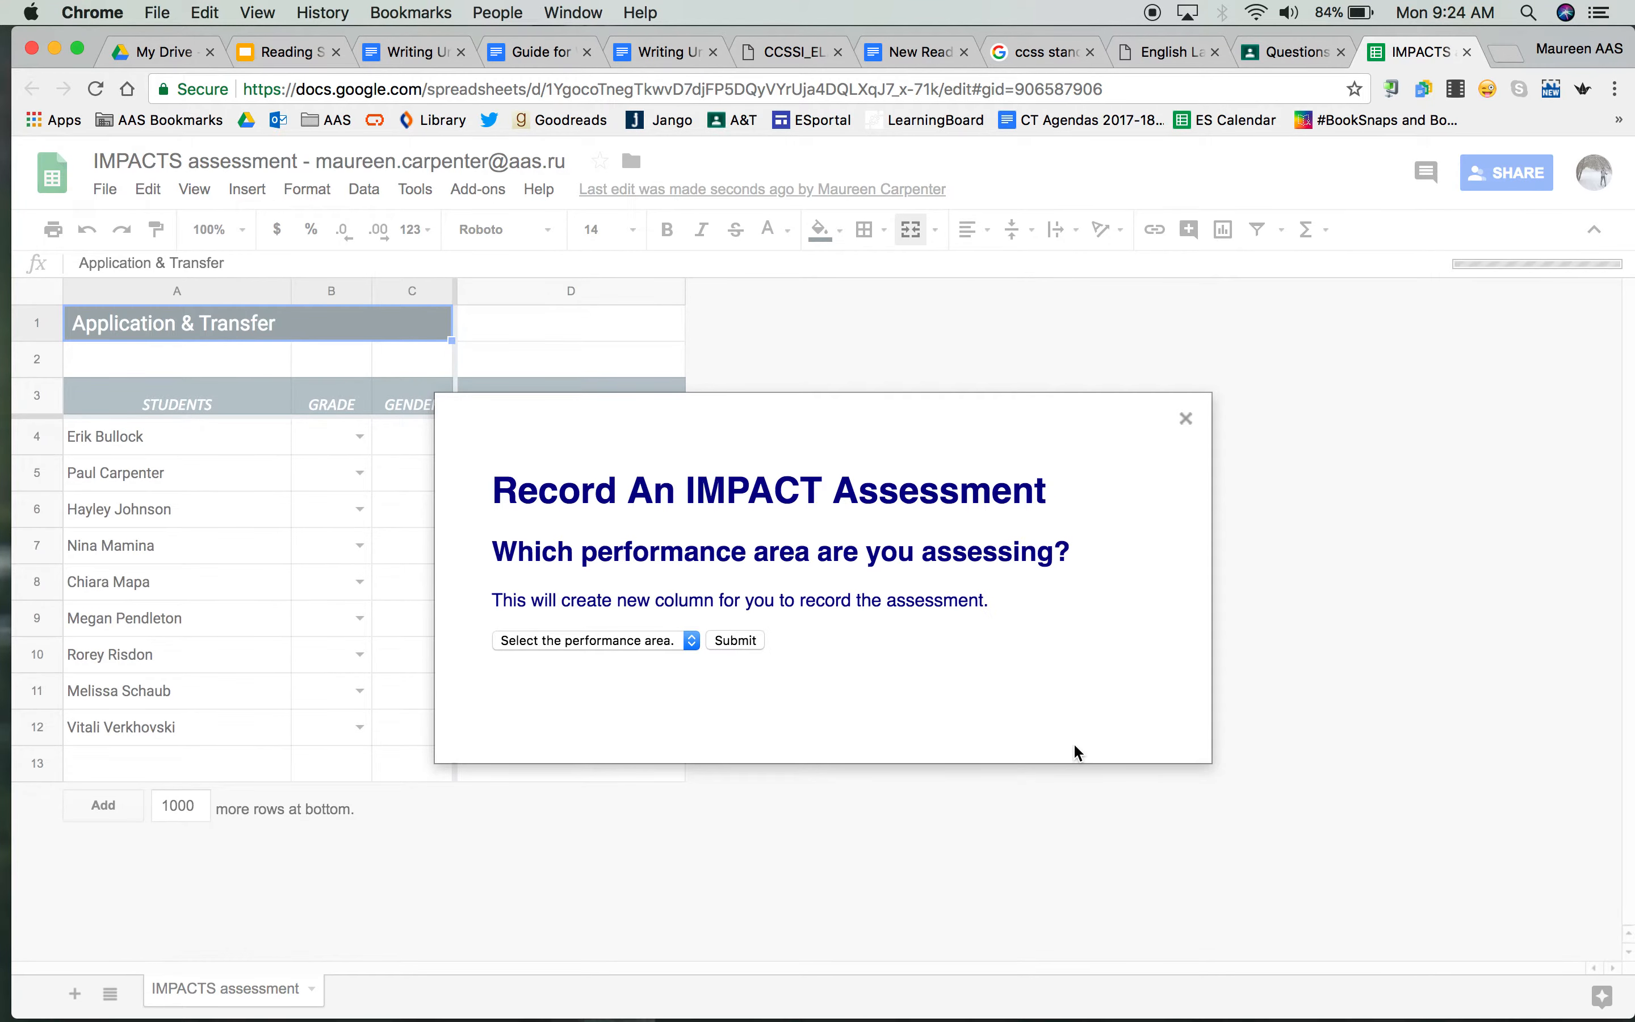
pyautogui.click(690, 650)
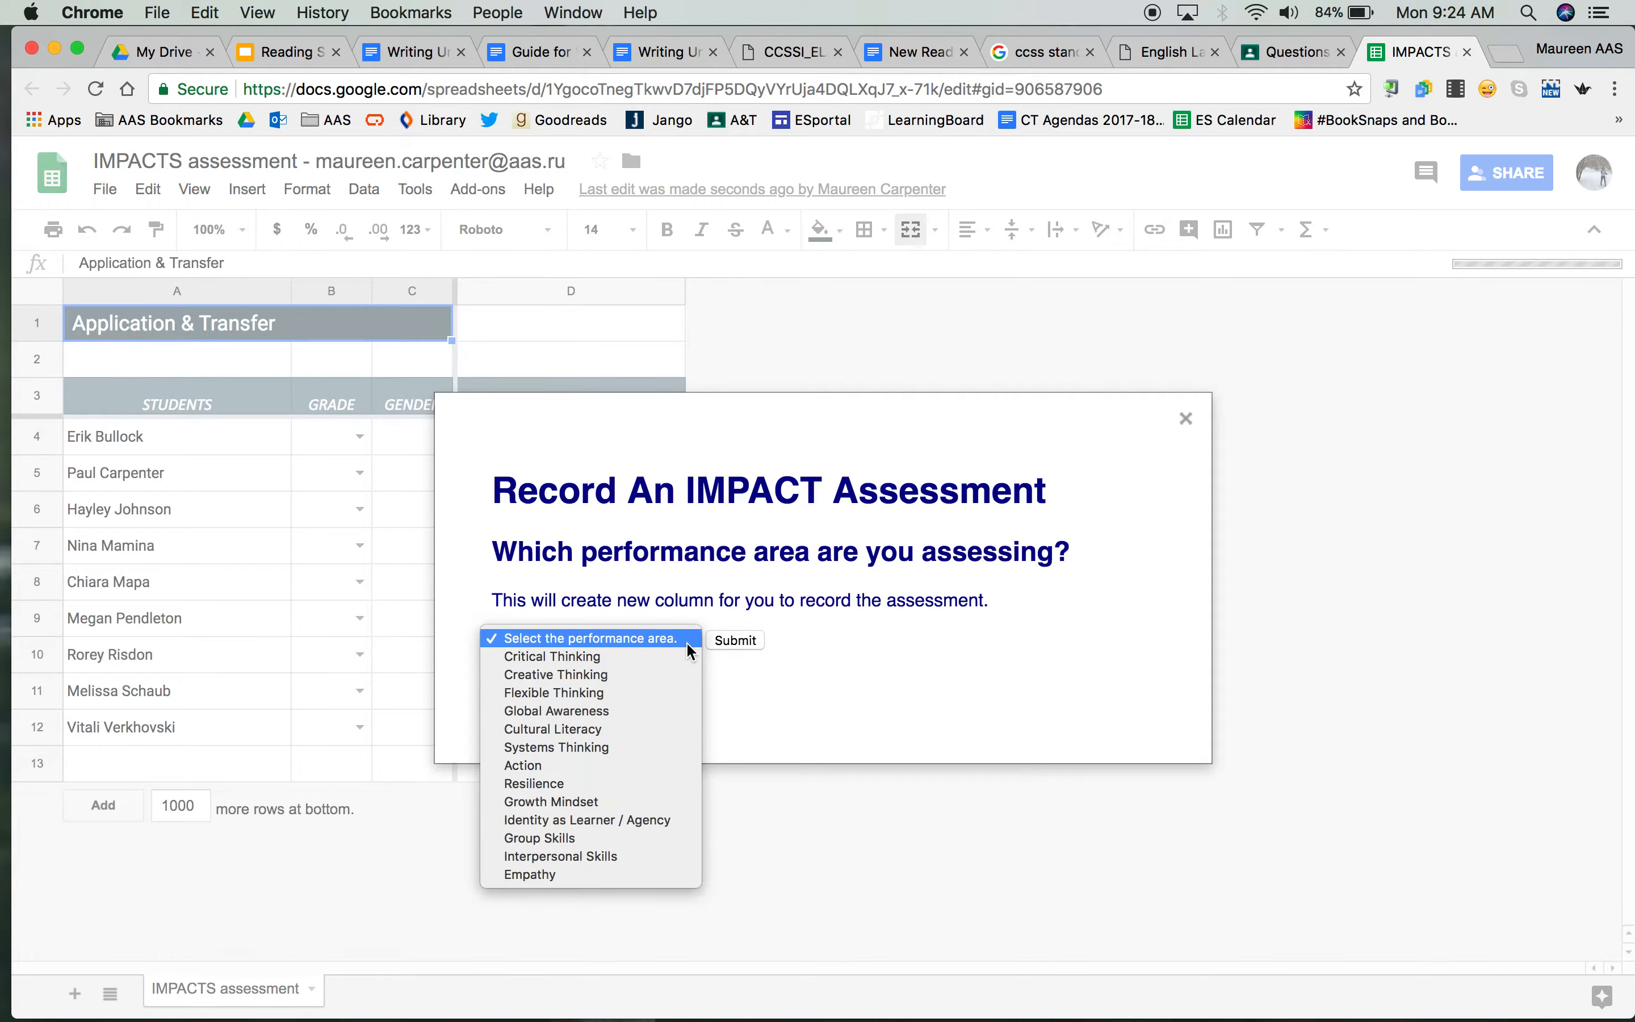
pyautogui.click(635, 718)
pyautogui.click(731, 646)
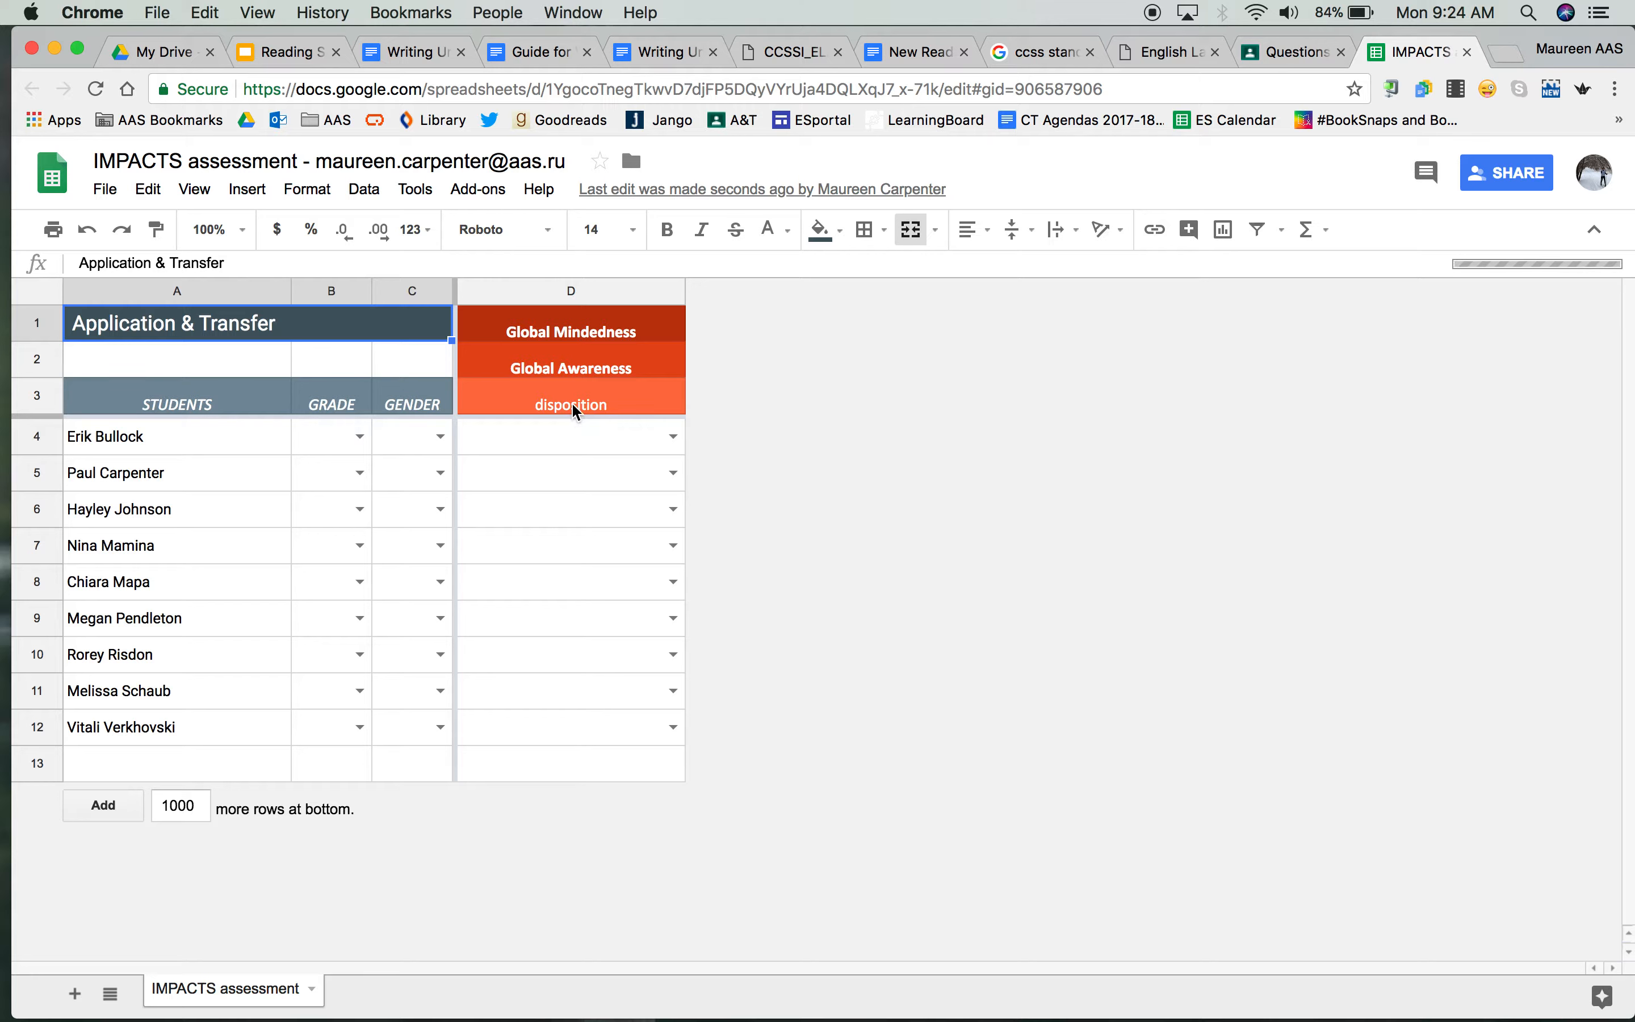
# Add another IMPACTS assessment column for the Creative Thinking performance area
pyautogui.click(488, 193)
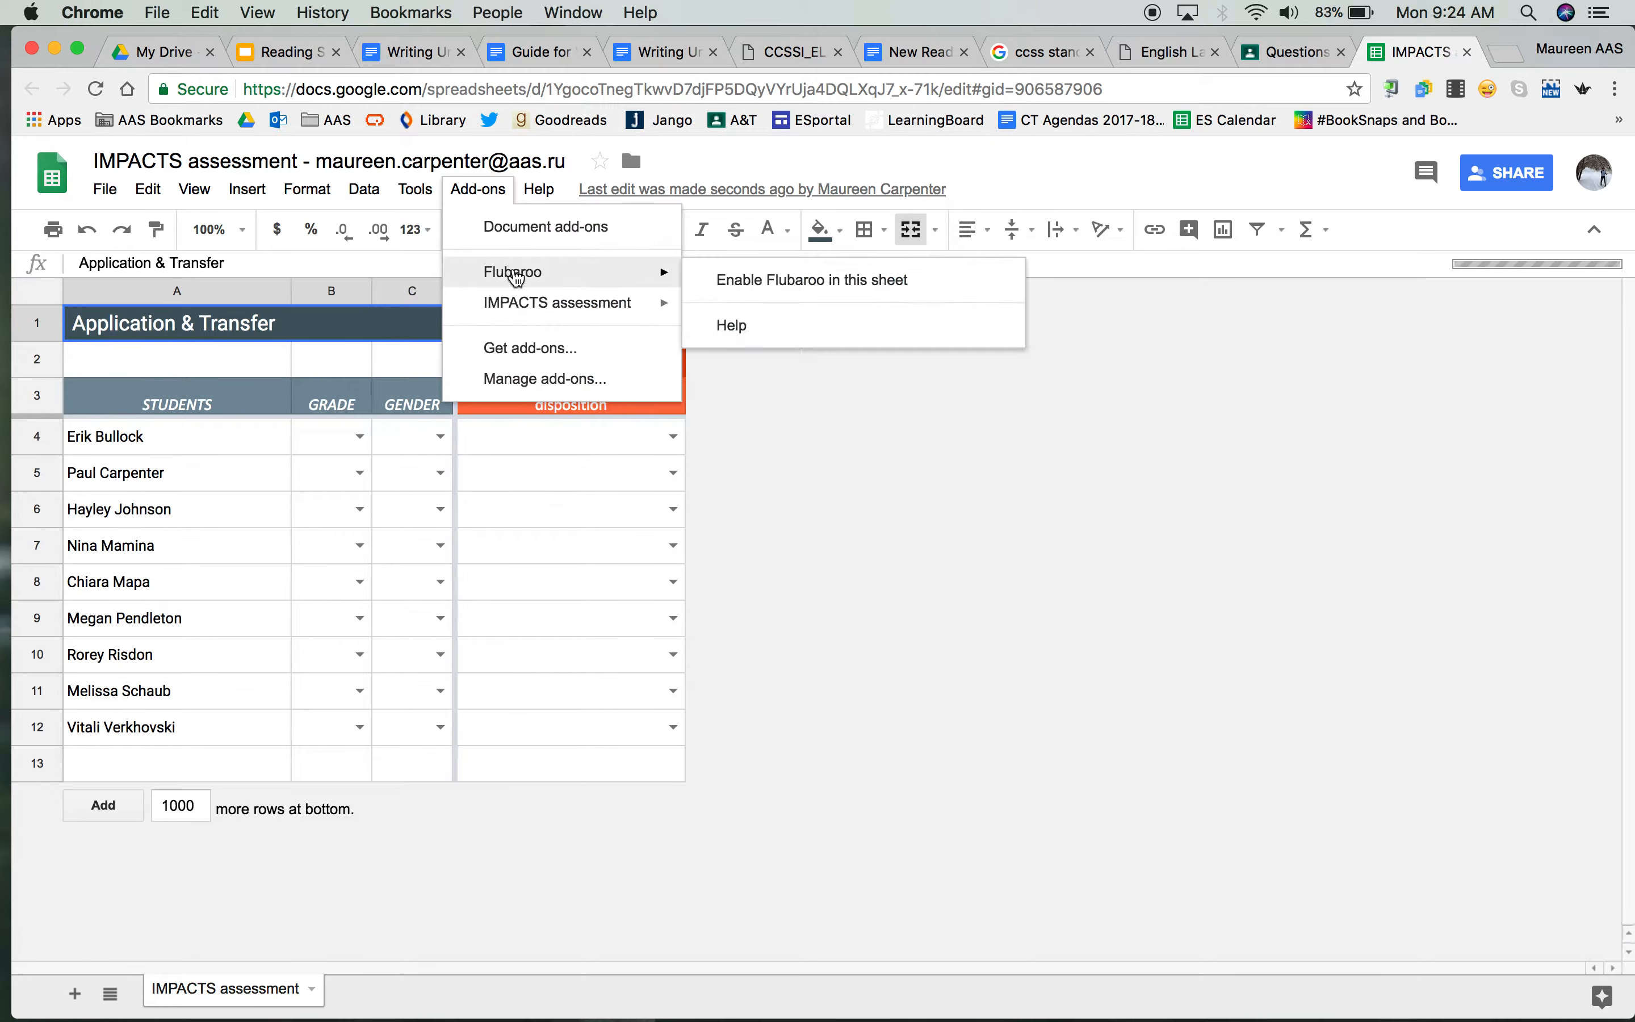
pyautogui.moveTo(522, 303)
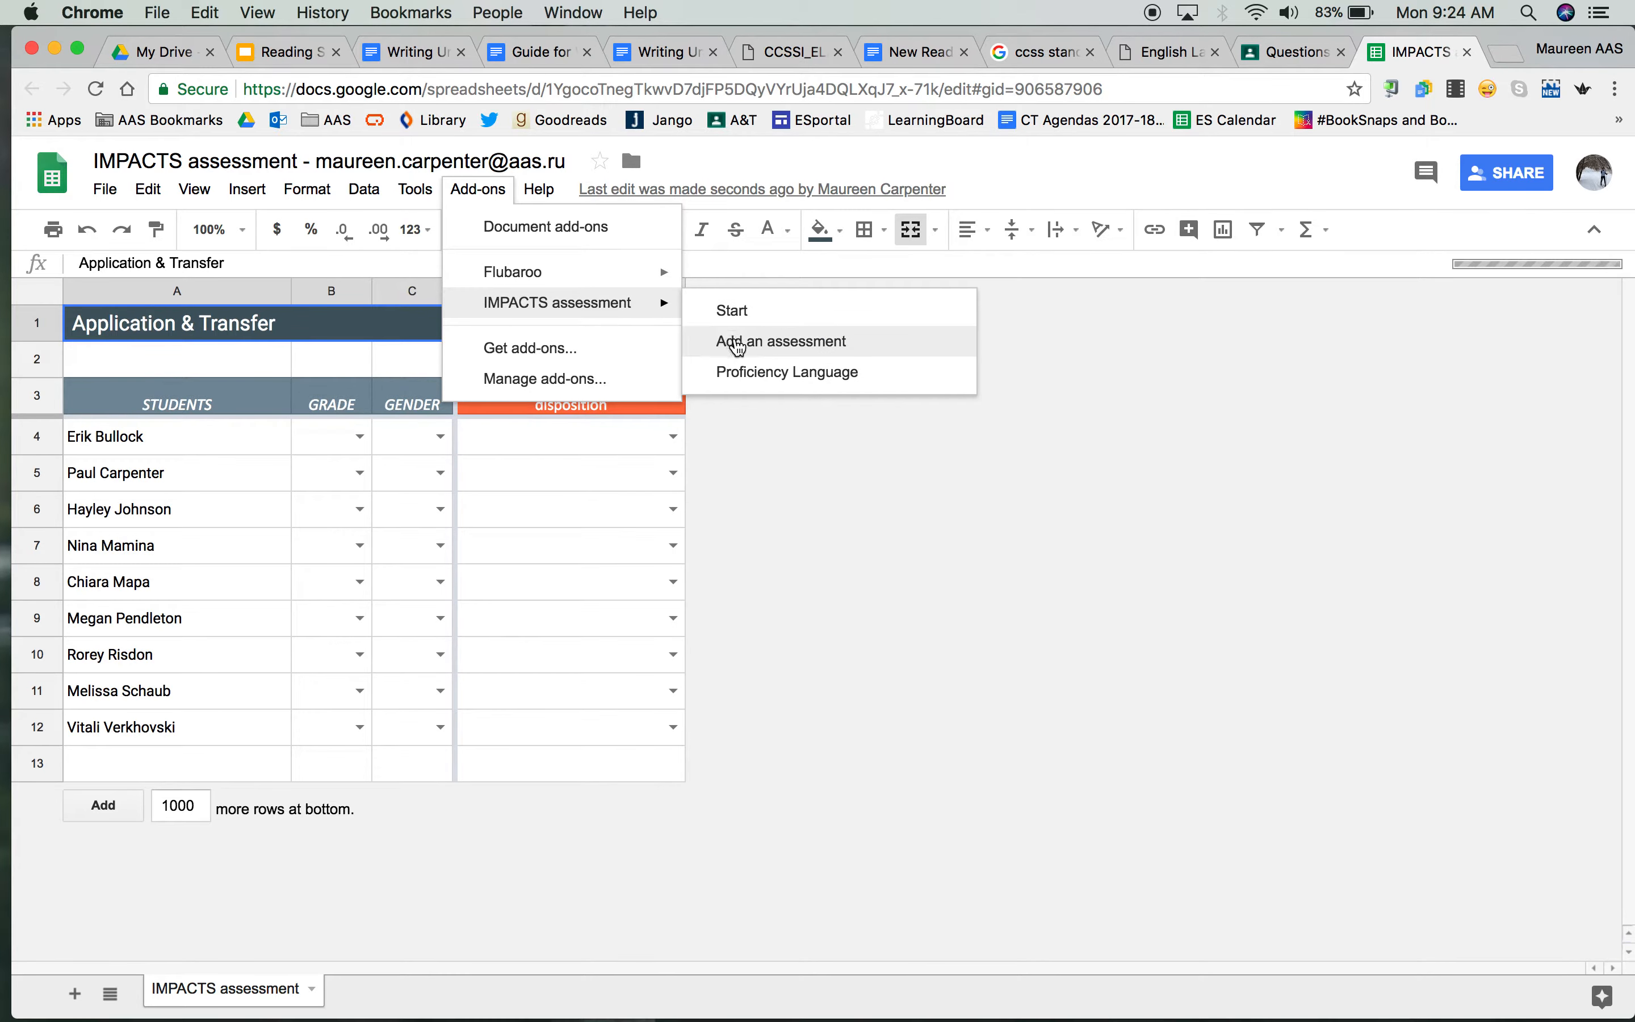
pyautogui.click(739, 342)
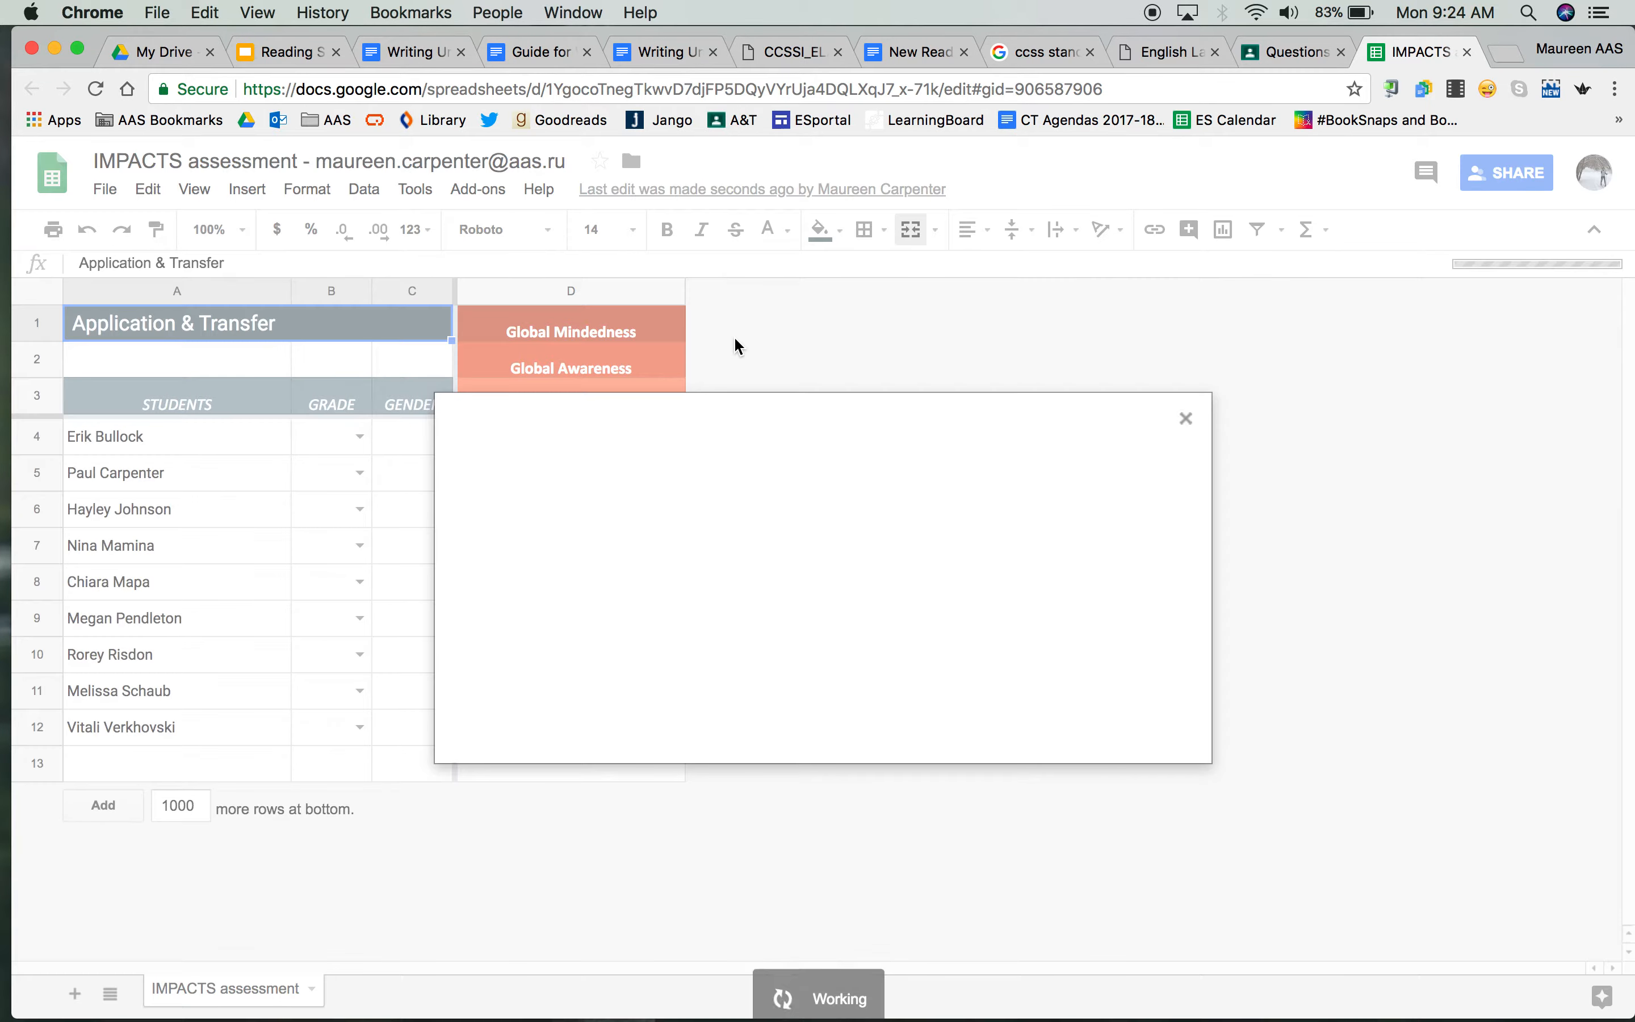
pyautogui.click(663, 642)
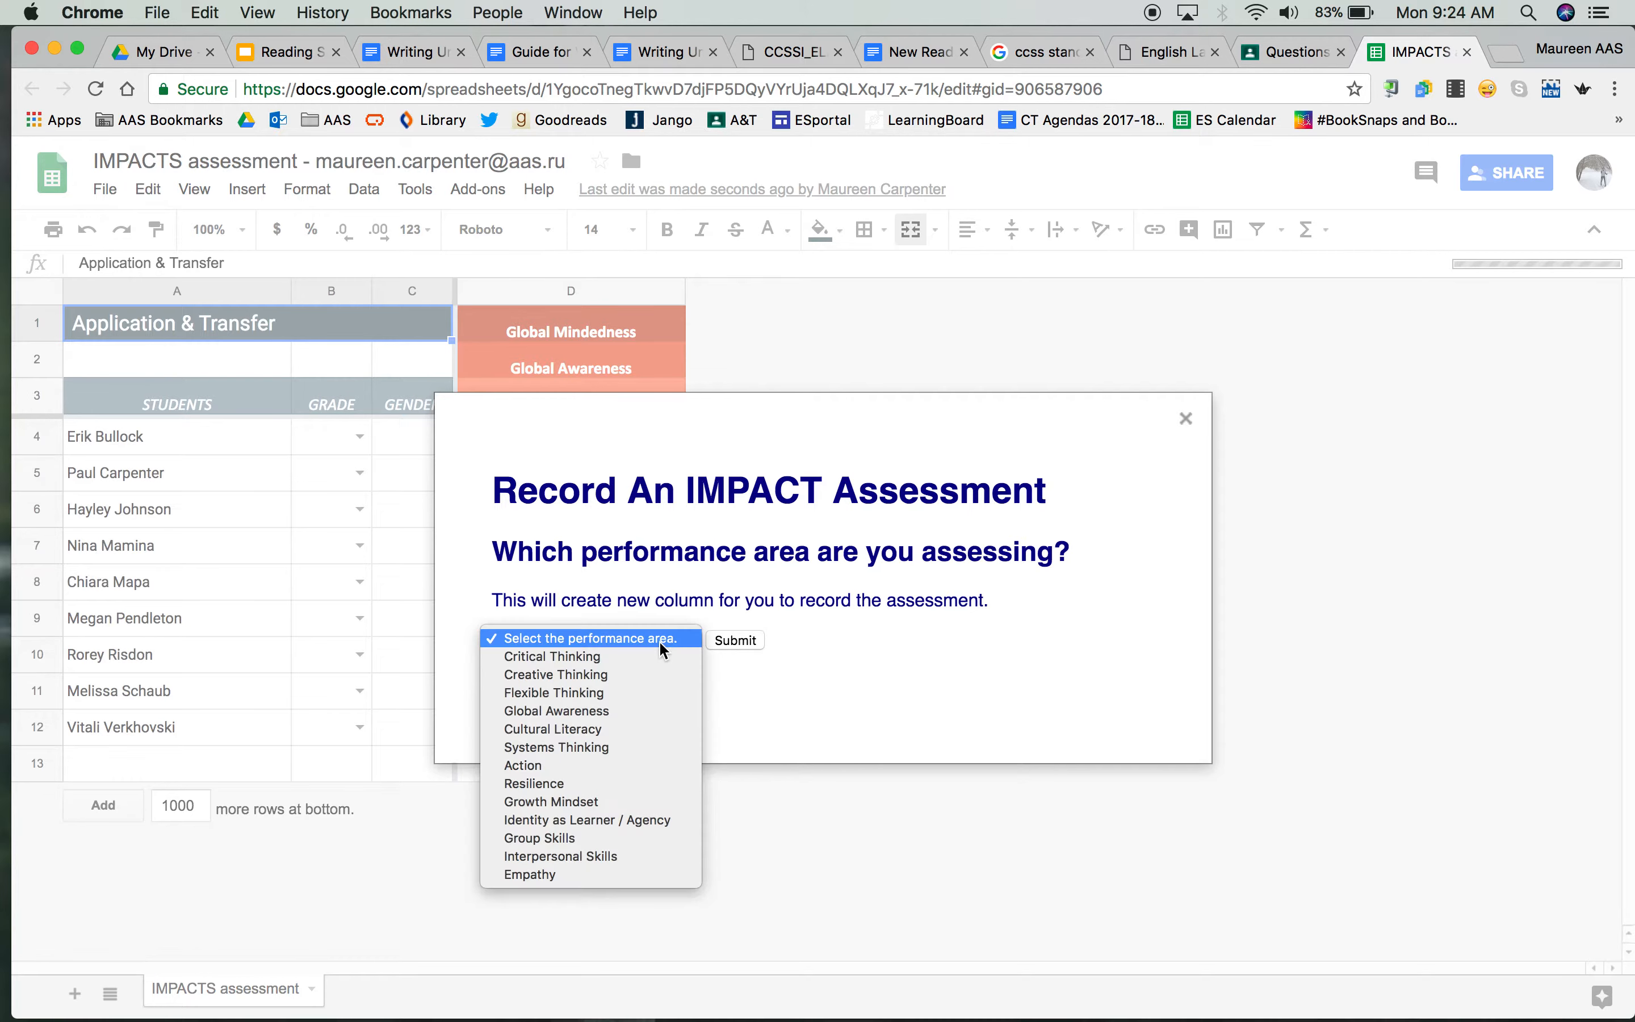
pyautogui.click(647, 674)
pyautogui.click(736, 642)
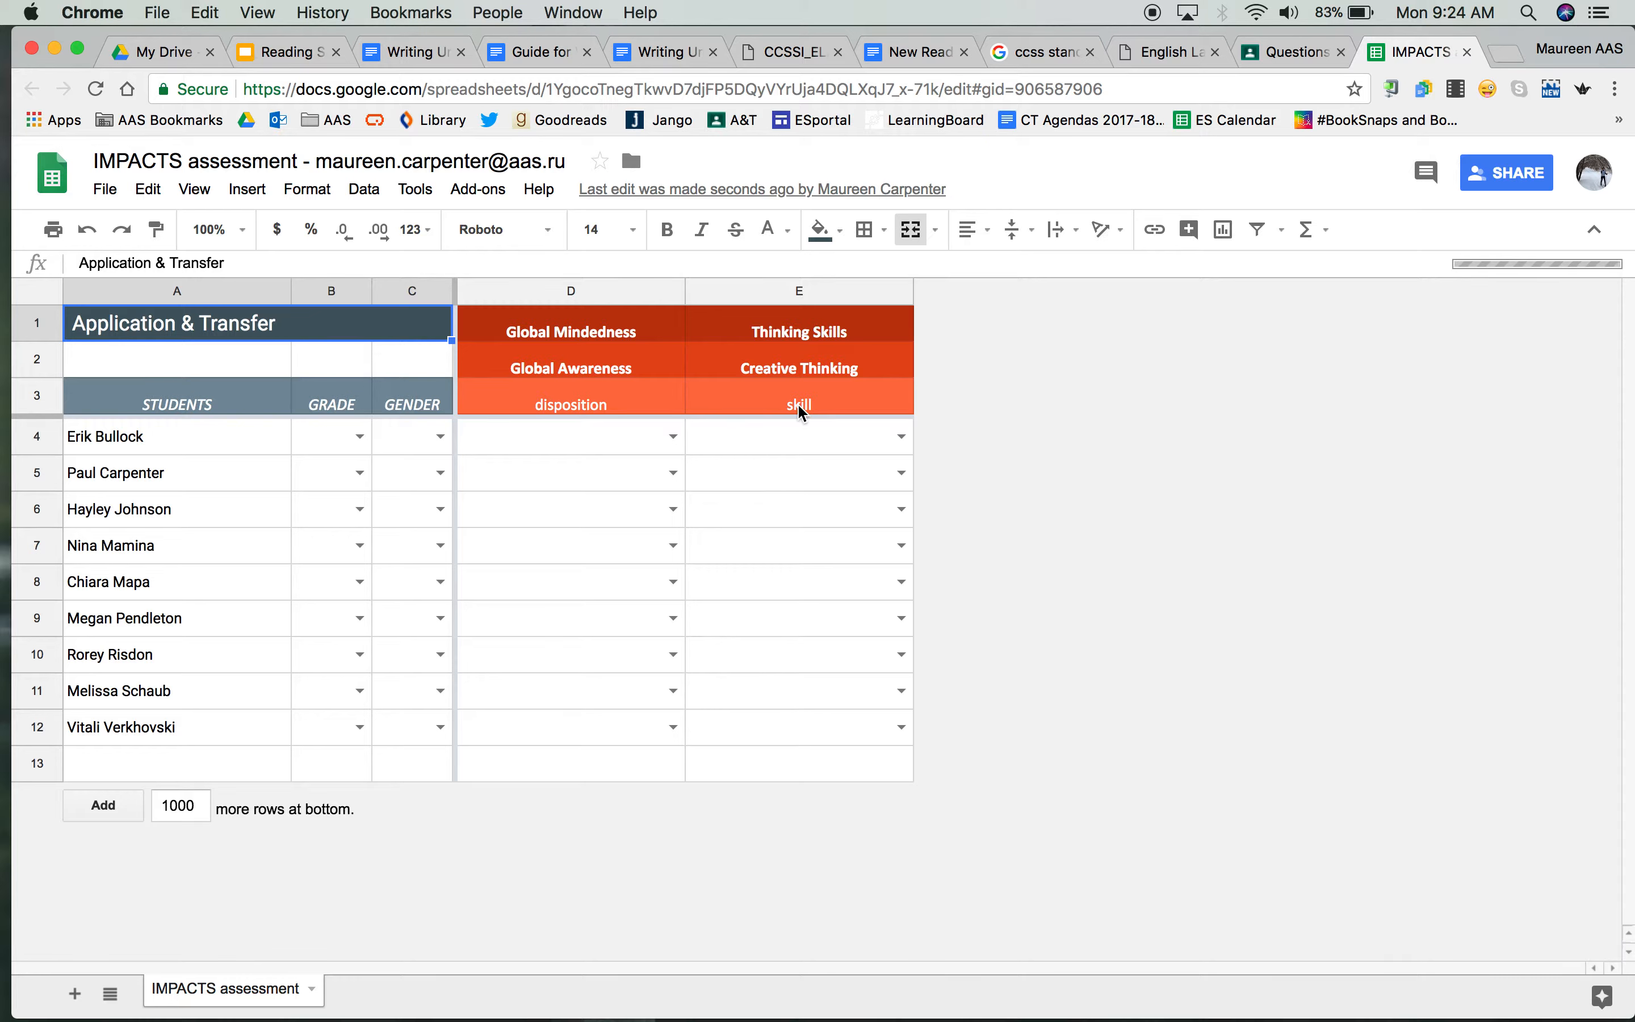
# View the IMPACTS assessment add-on's Proficiency Language ratings for dispositions and cognitive skills, and close them
pyautogui.click(491, 191)
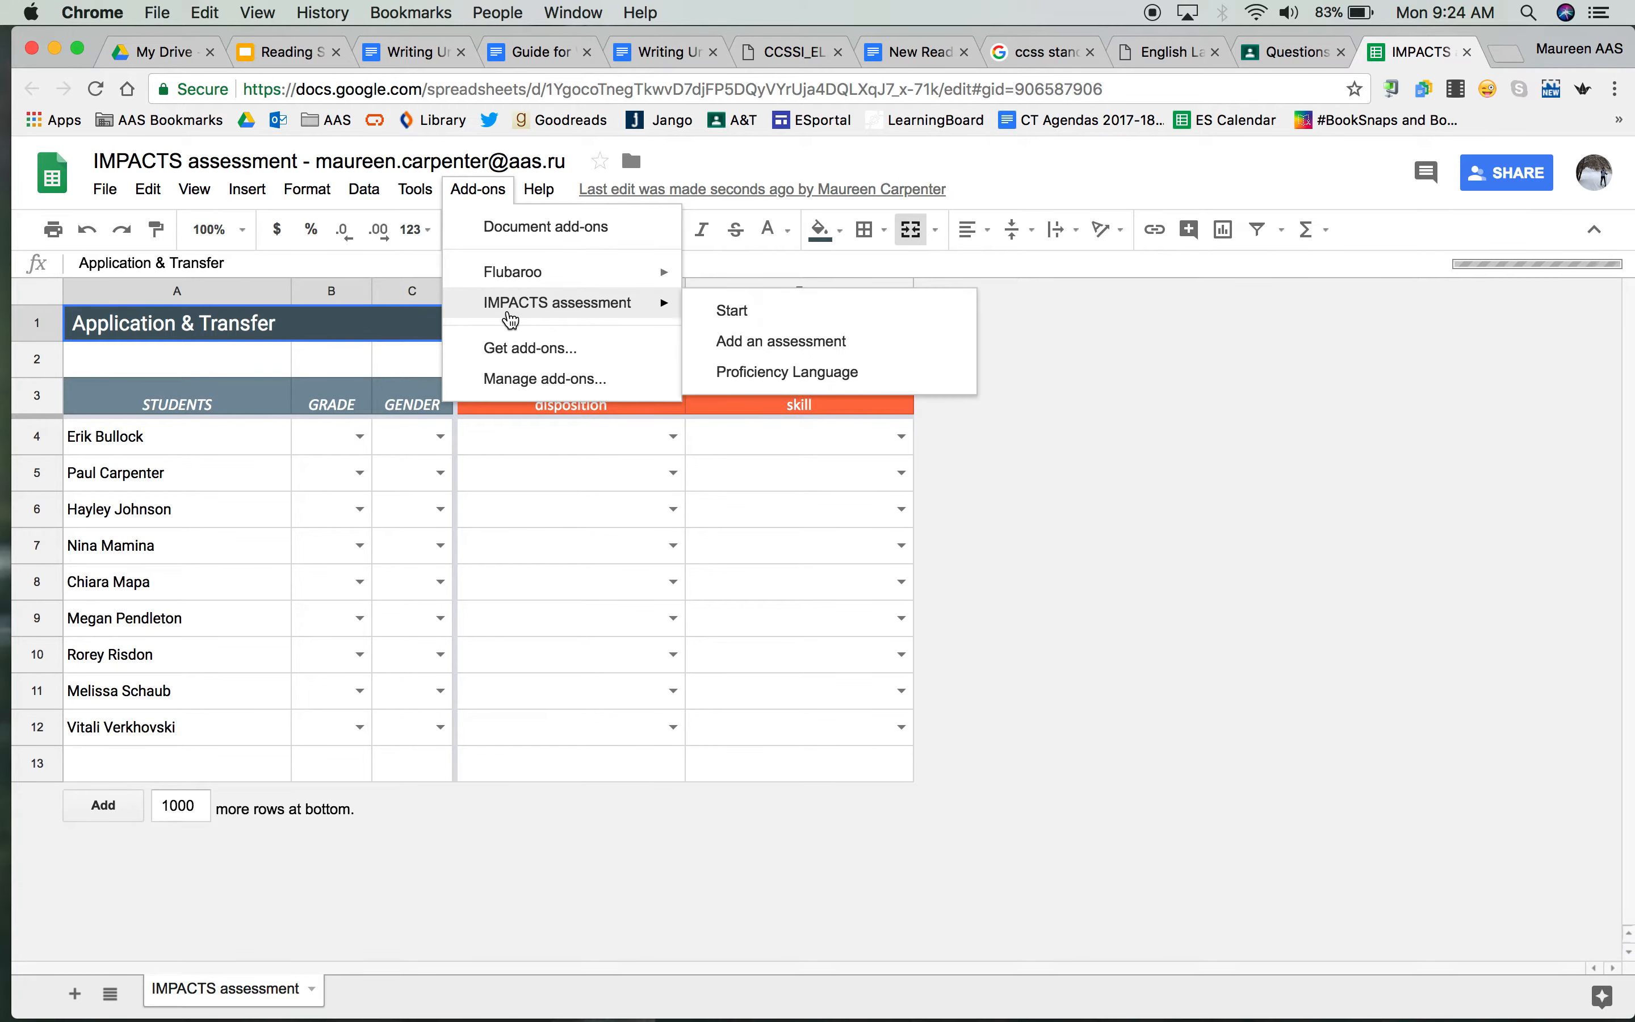
pyautogui.moveTo(665, 305)
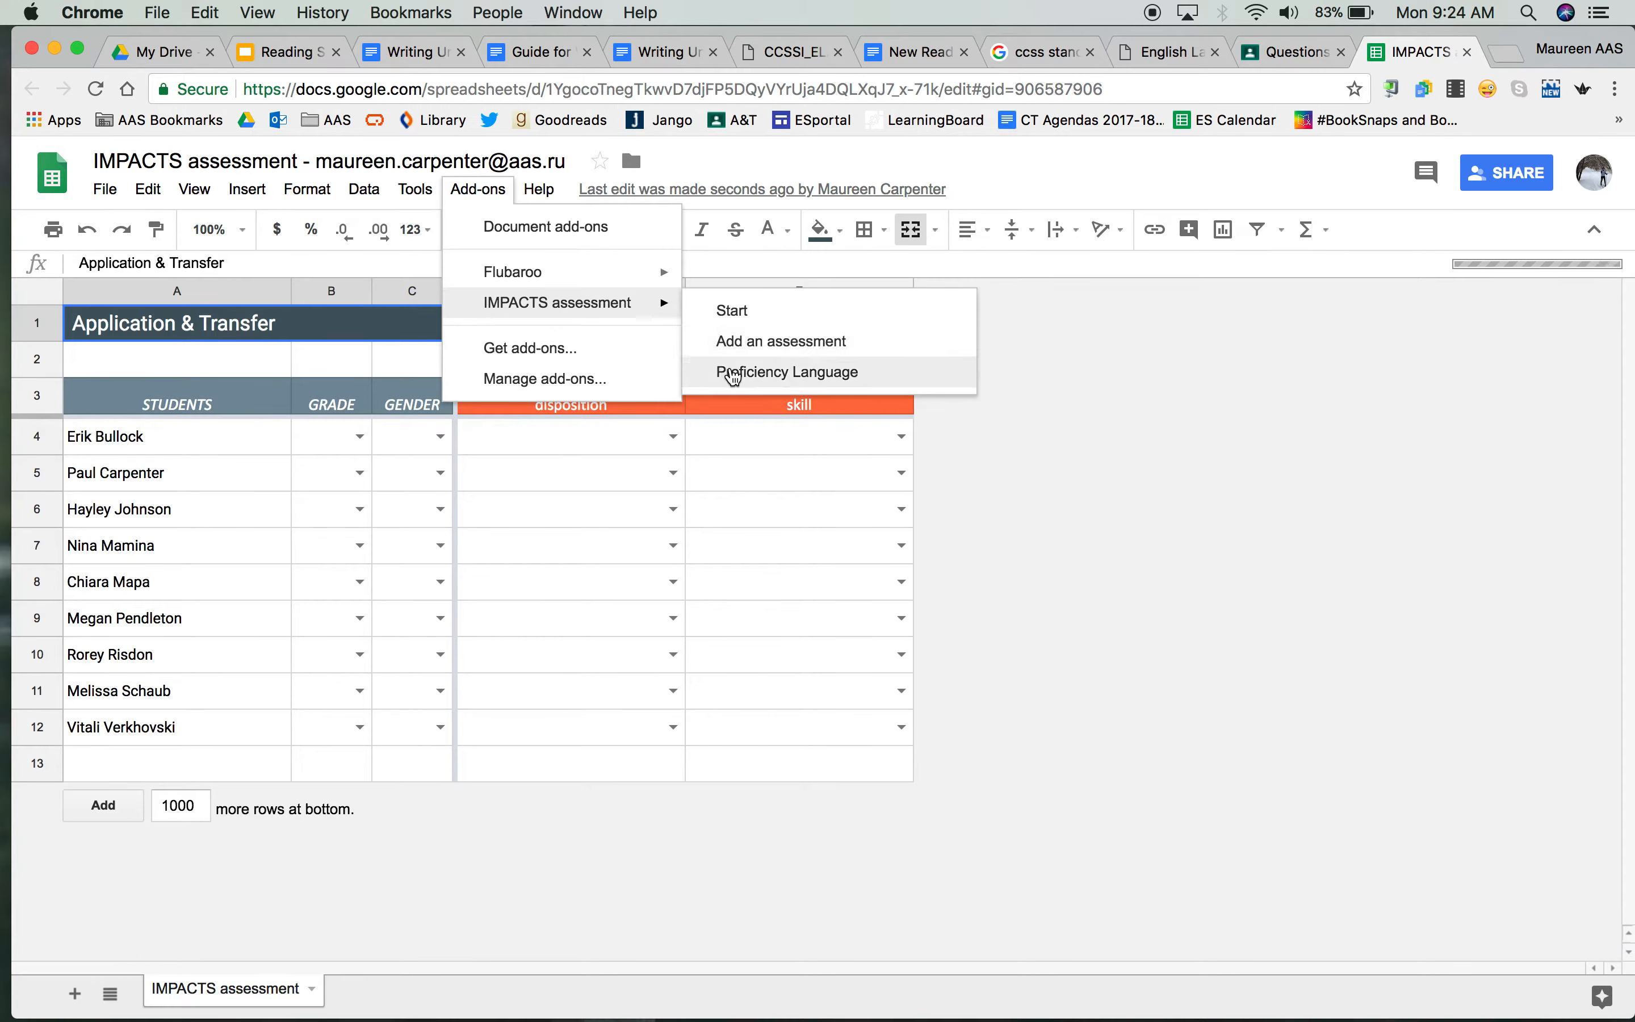
pyautogui.click(736, 376)
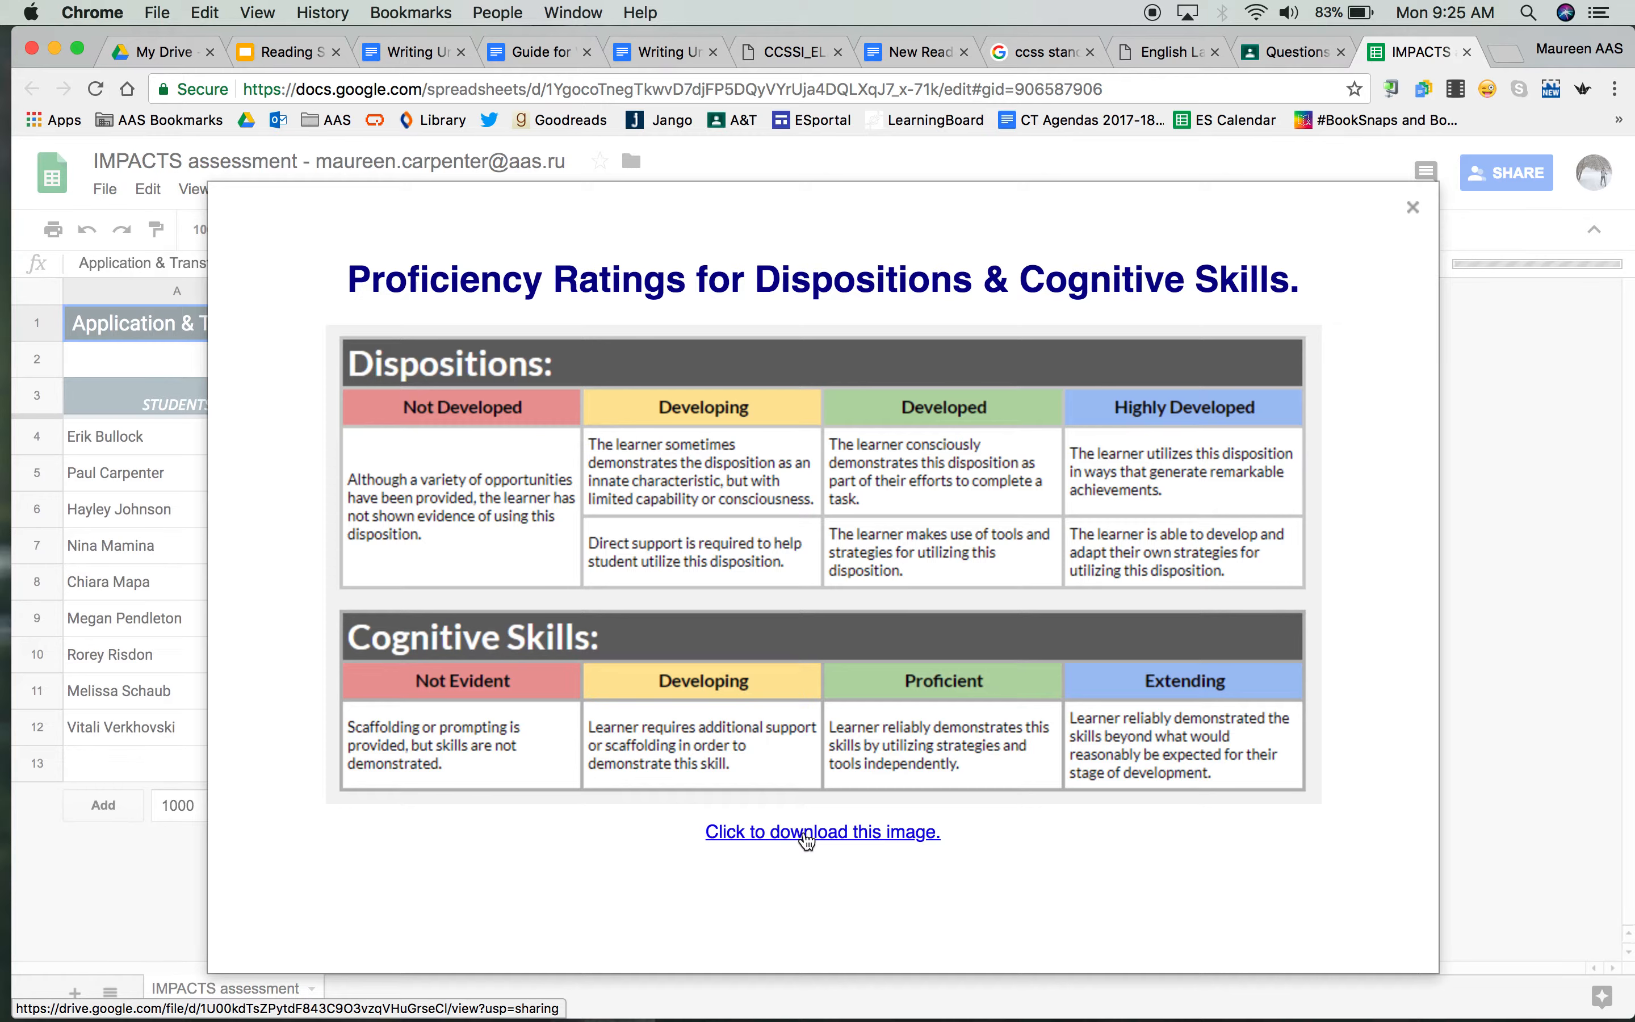
pyautogui.click(1413, 210)
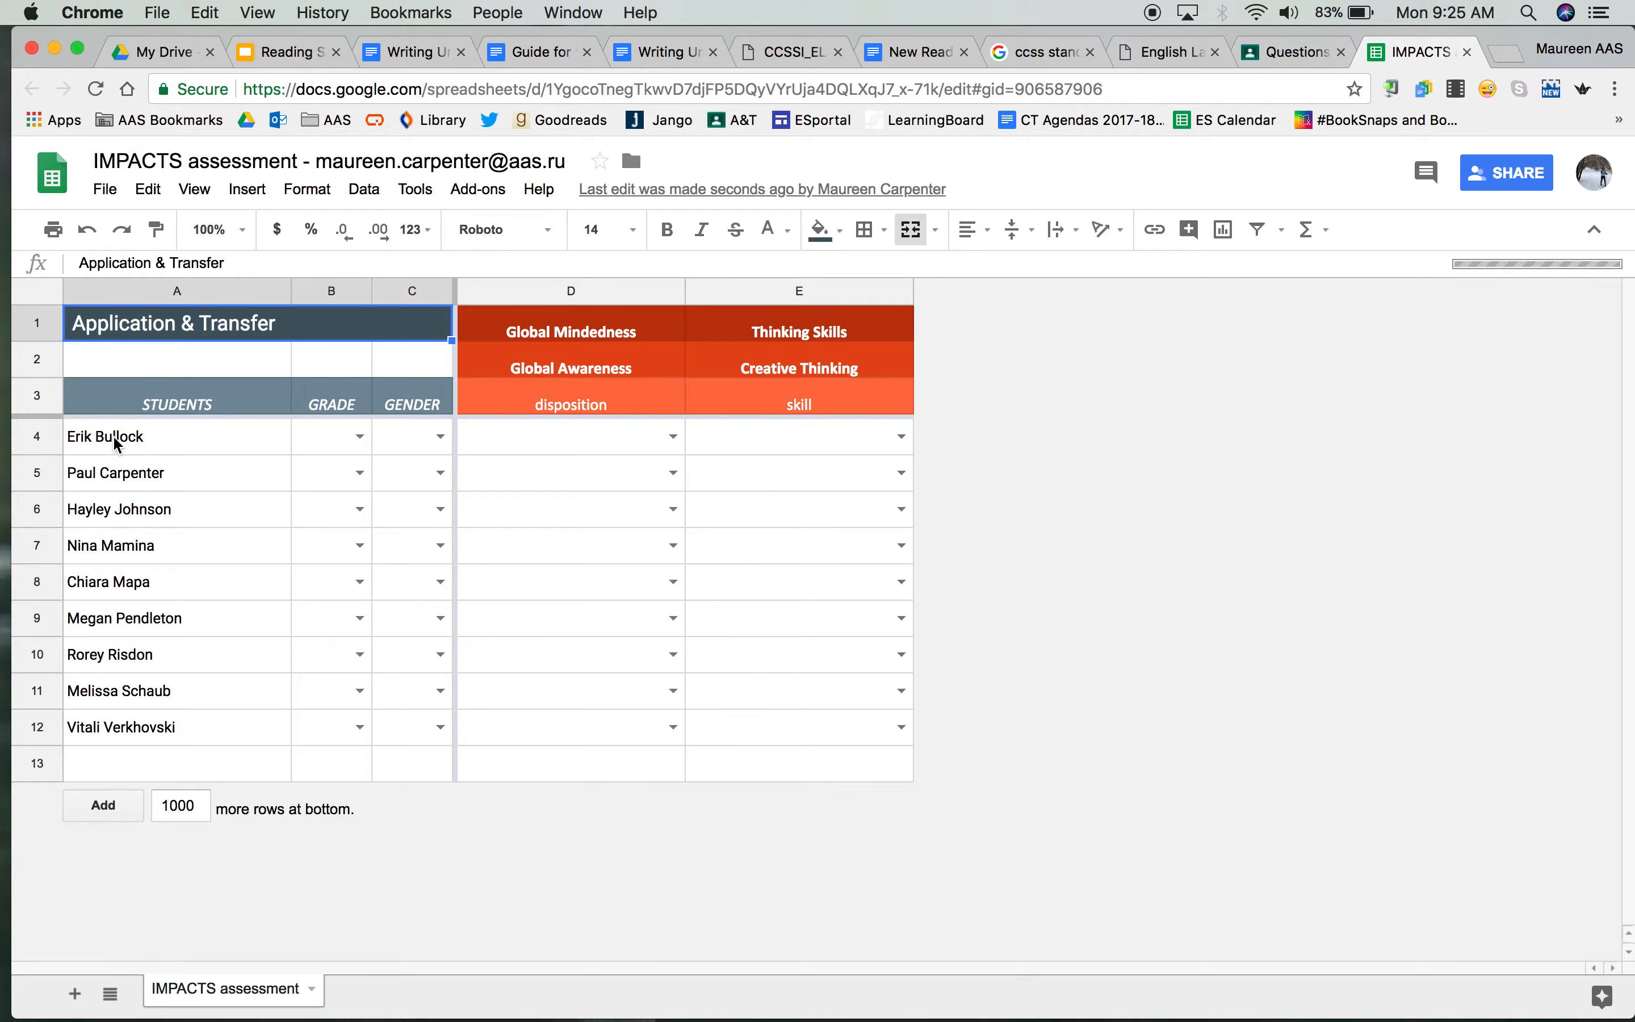
# Examine the choices offered for the first student's grade, gender and Global Awareness disposition without picking any
pyautogui.click(360, 438)
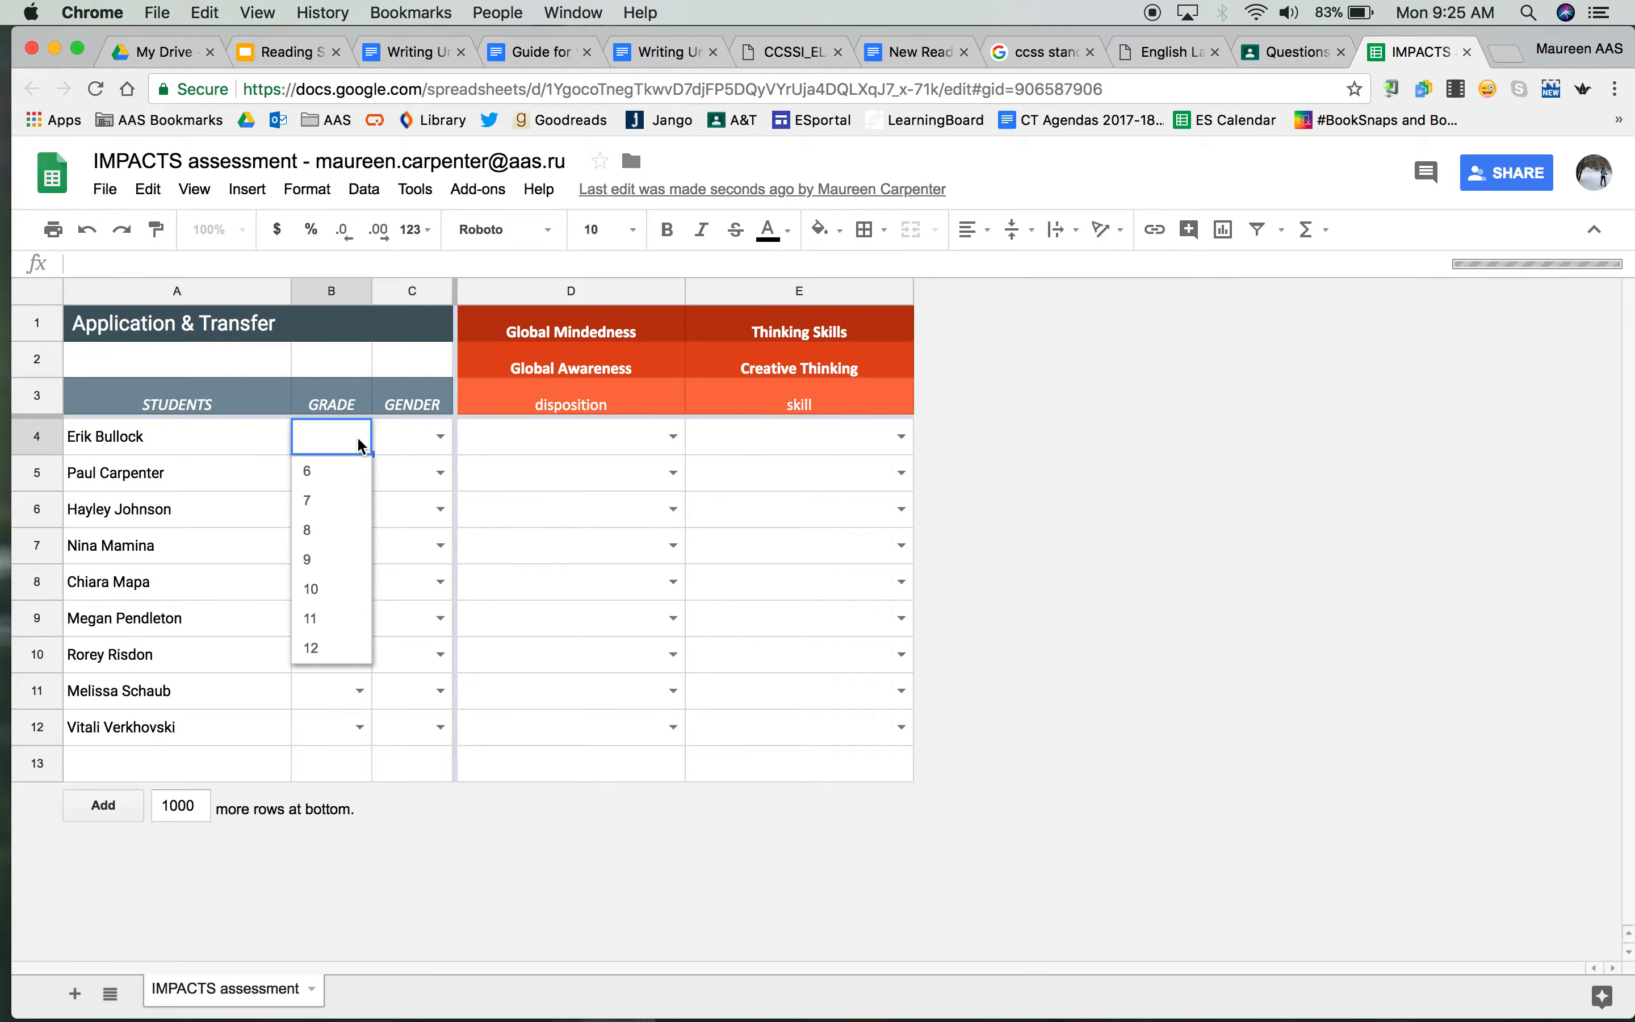
pyautogui.click(442, 443)
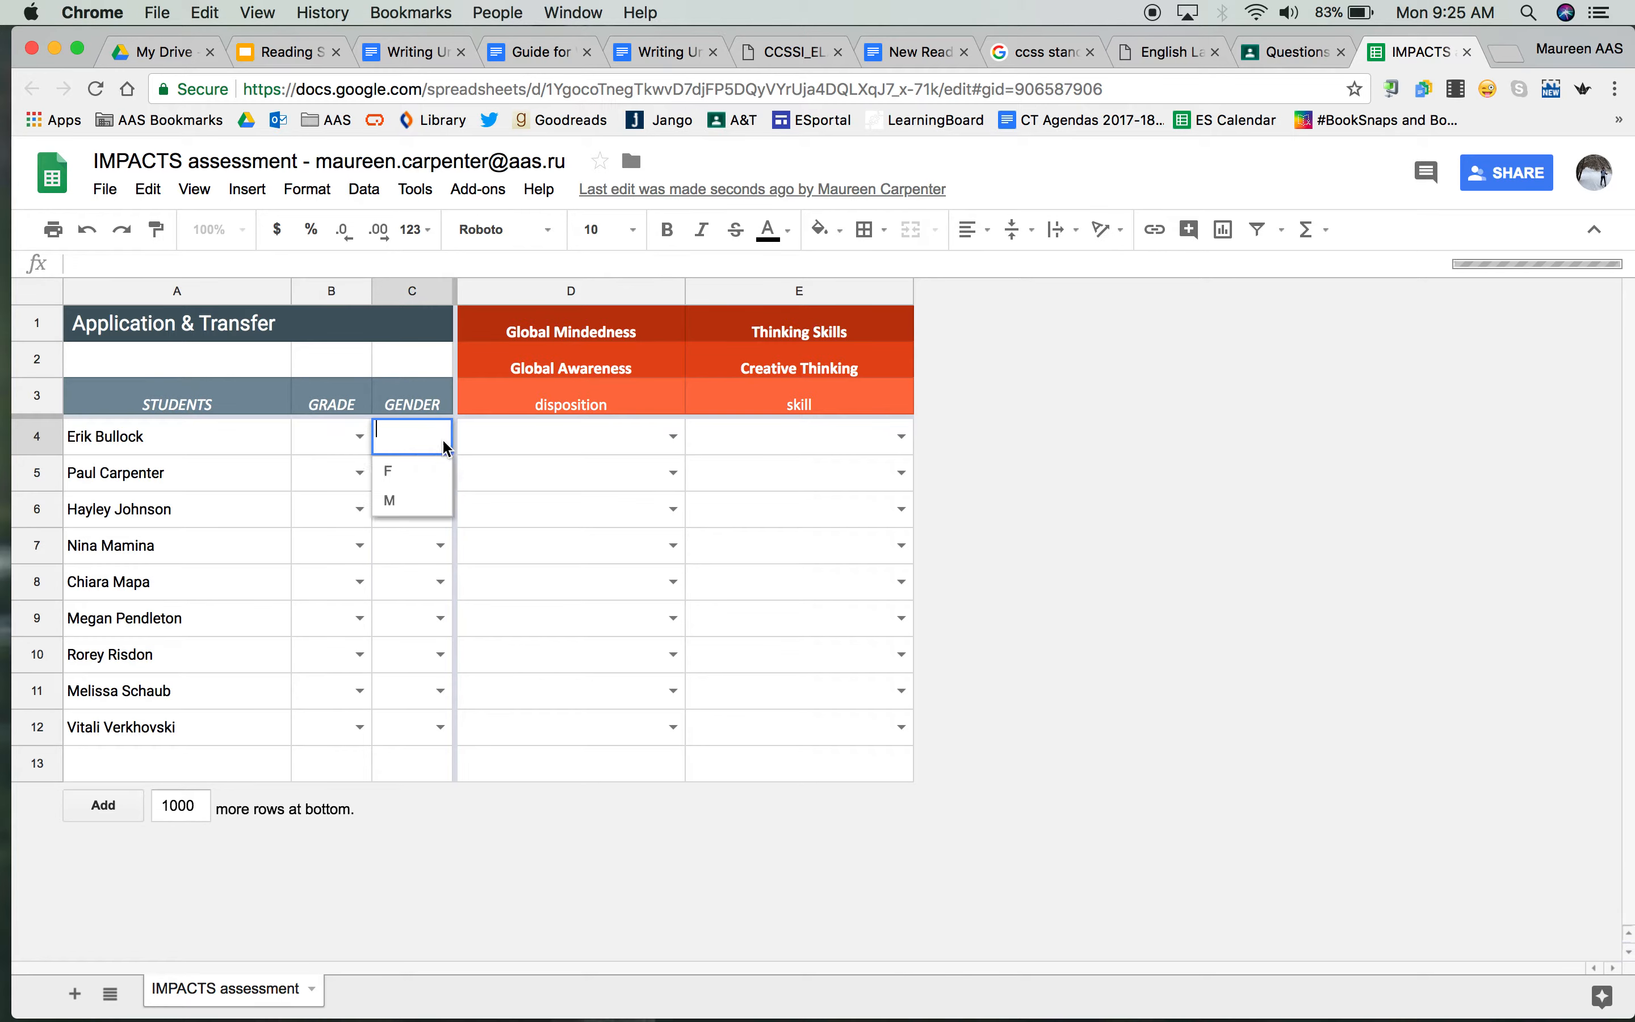
pyautogui.click(440, 471)
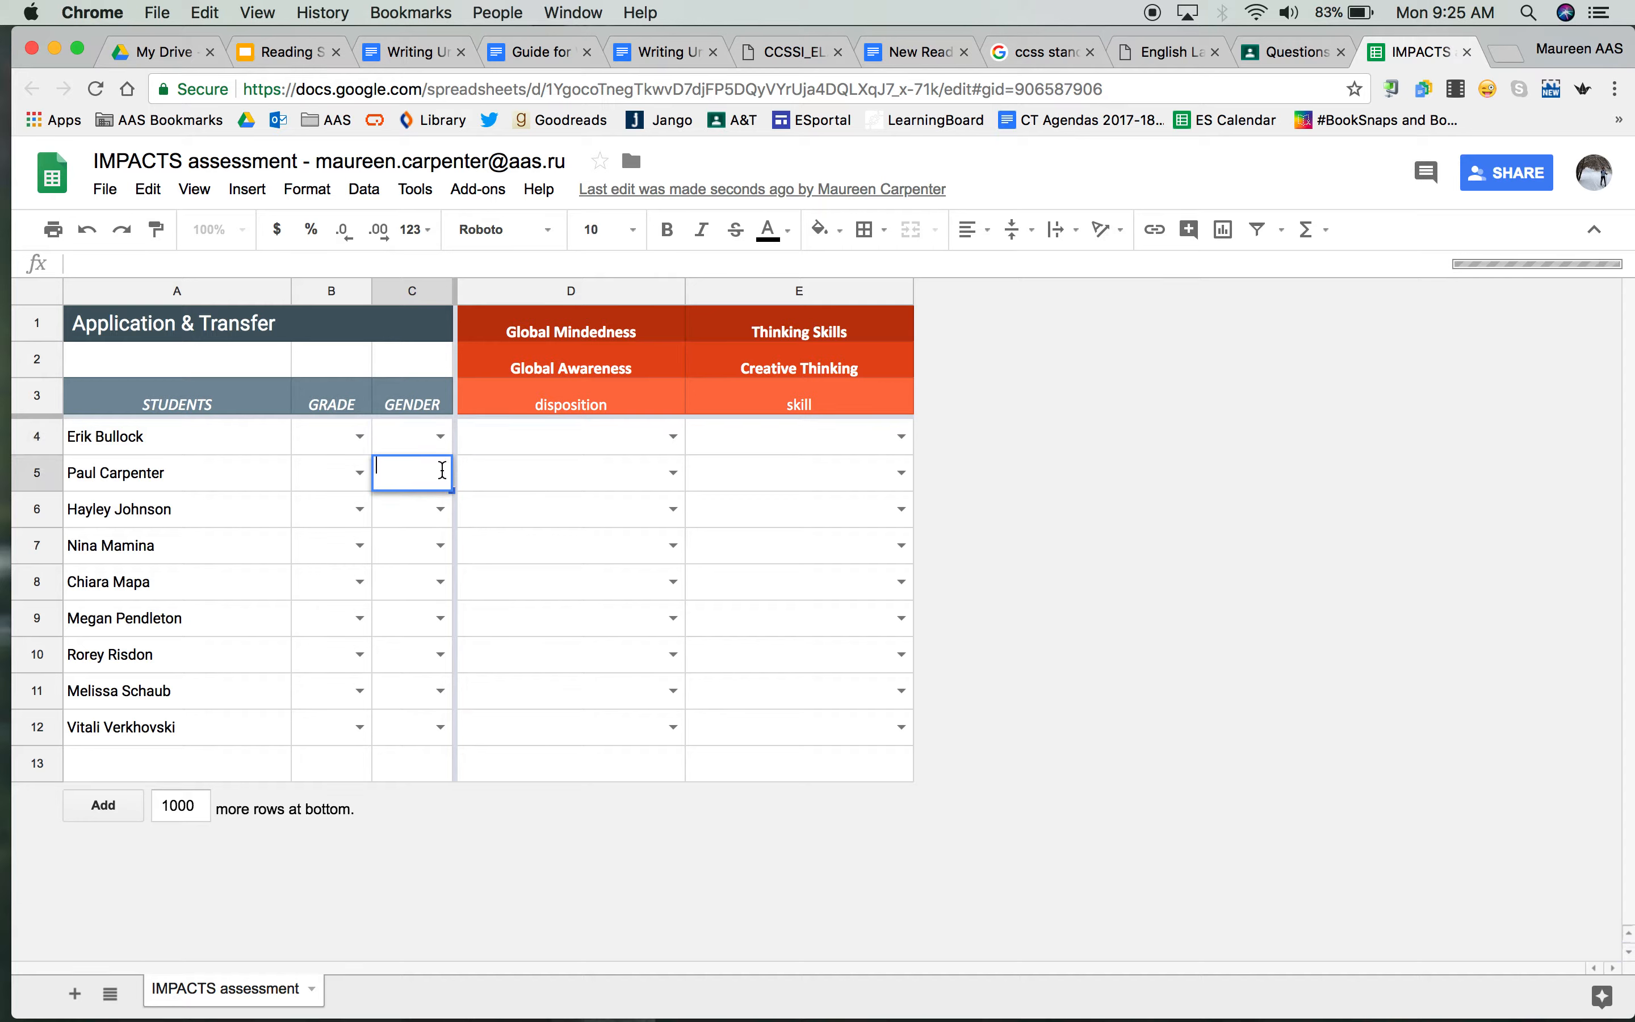
pyautogui.click(476, 471)
pyautogui.click(441, 436)
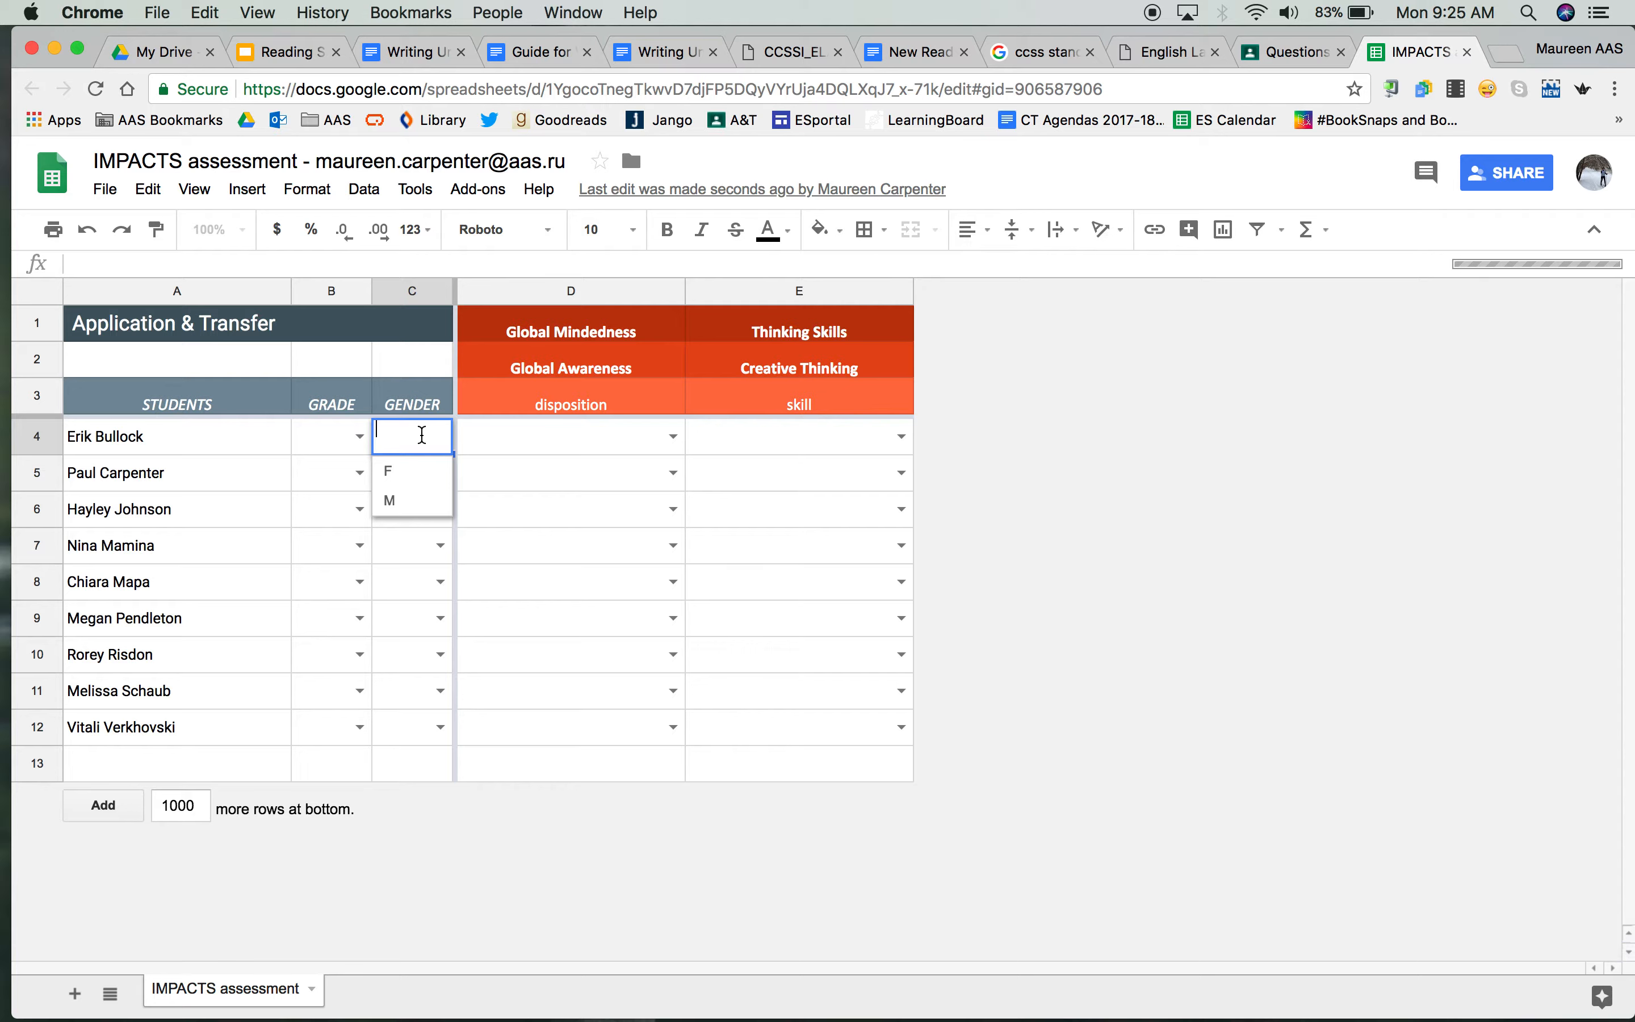
pyautogui.click(500, 440)
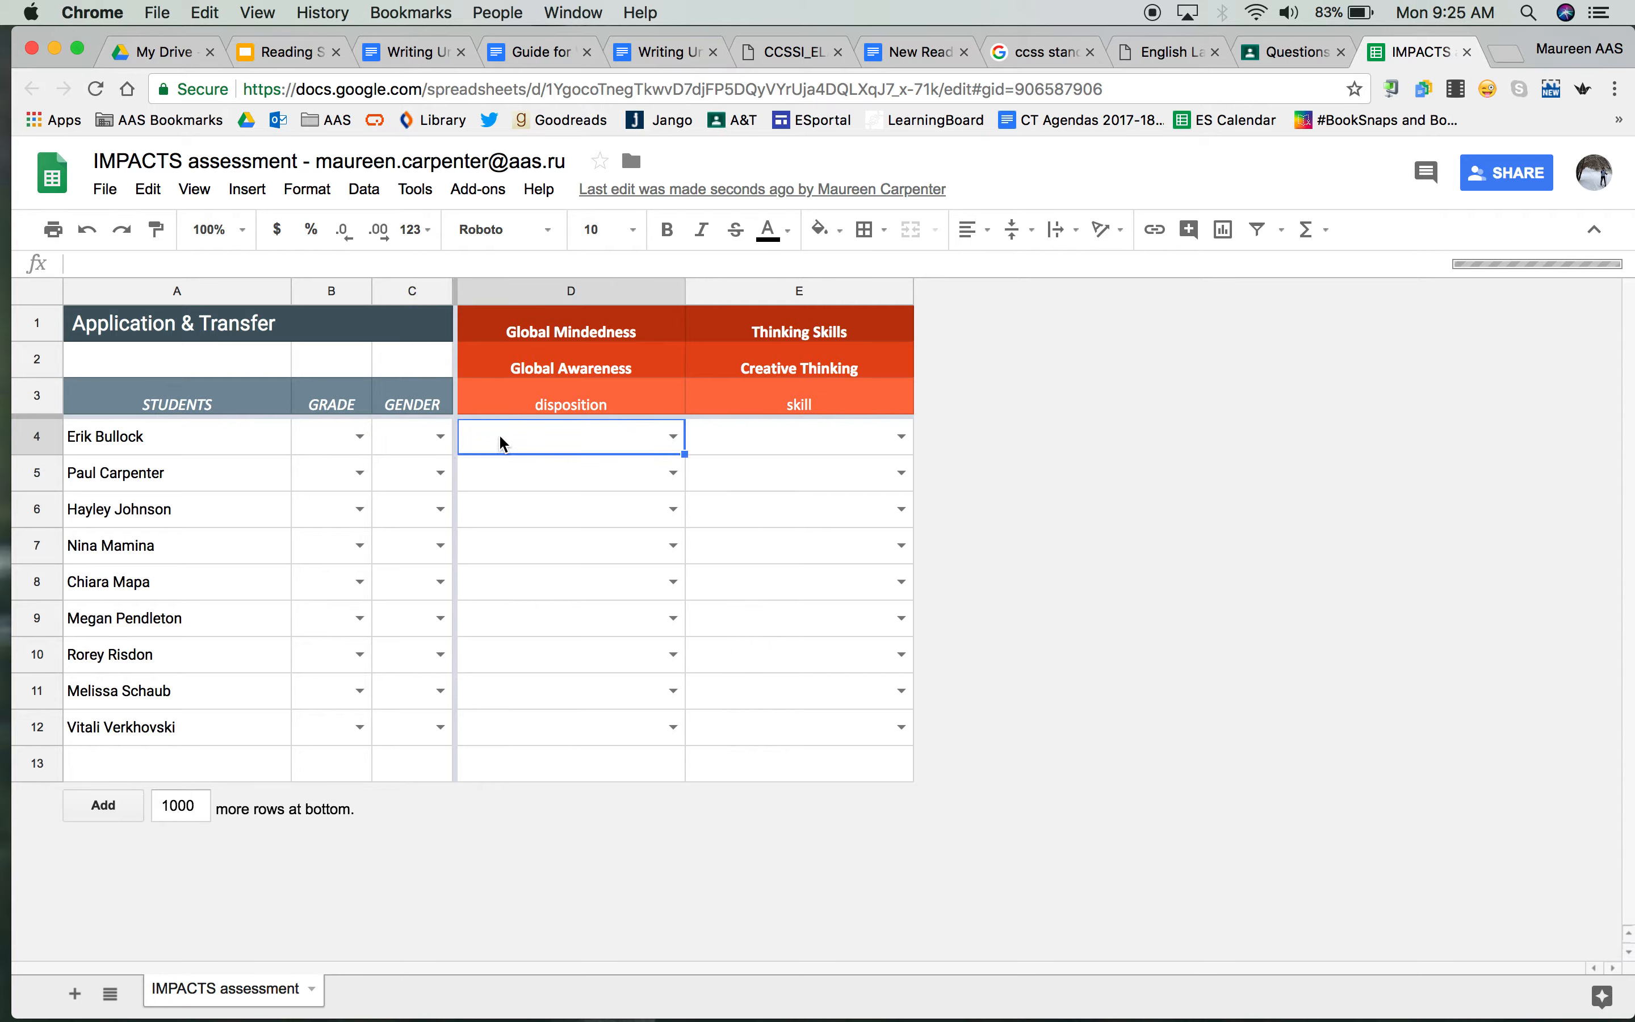
pyautogui.click(674, 438)
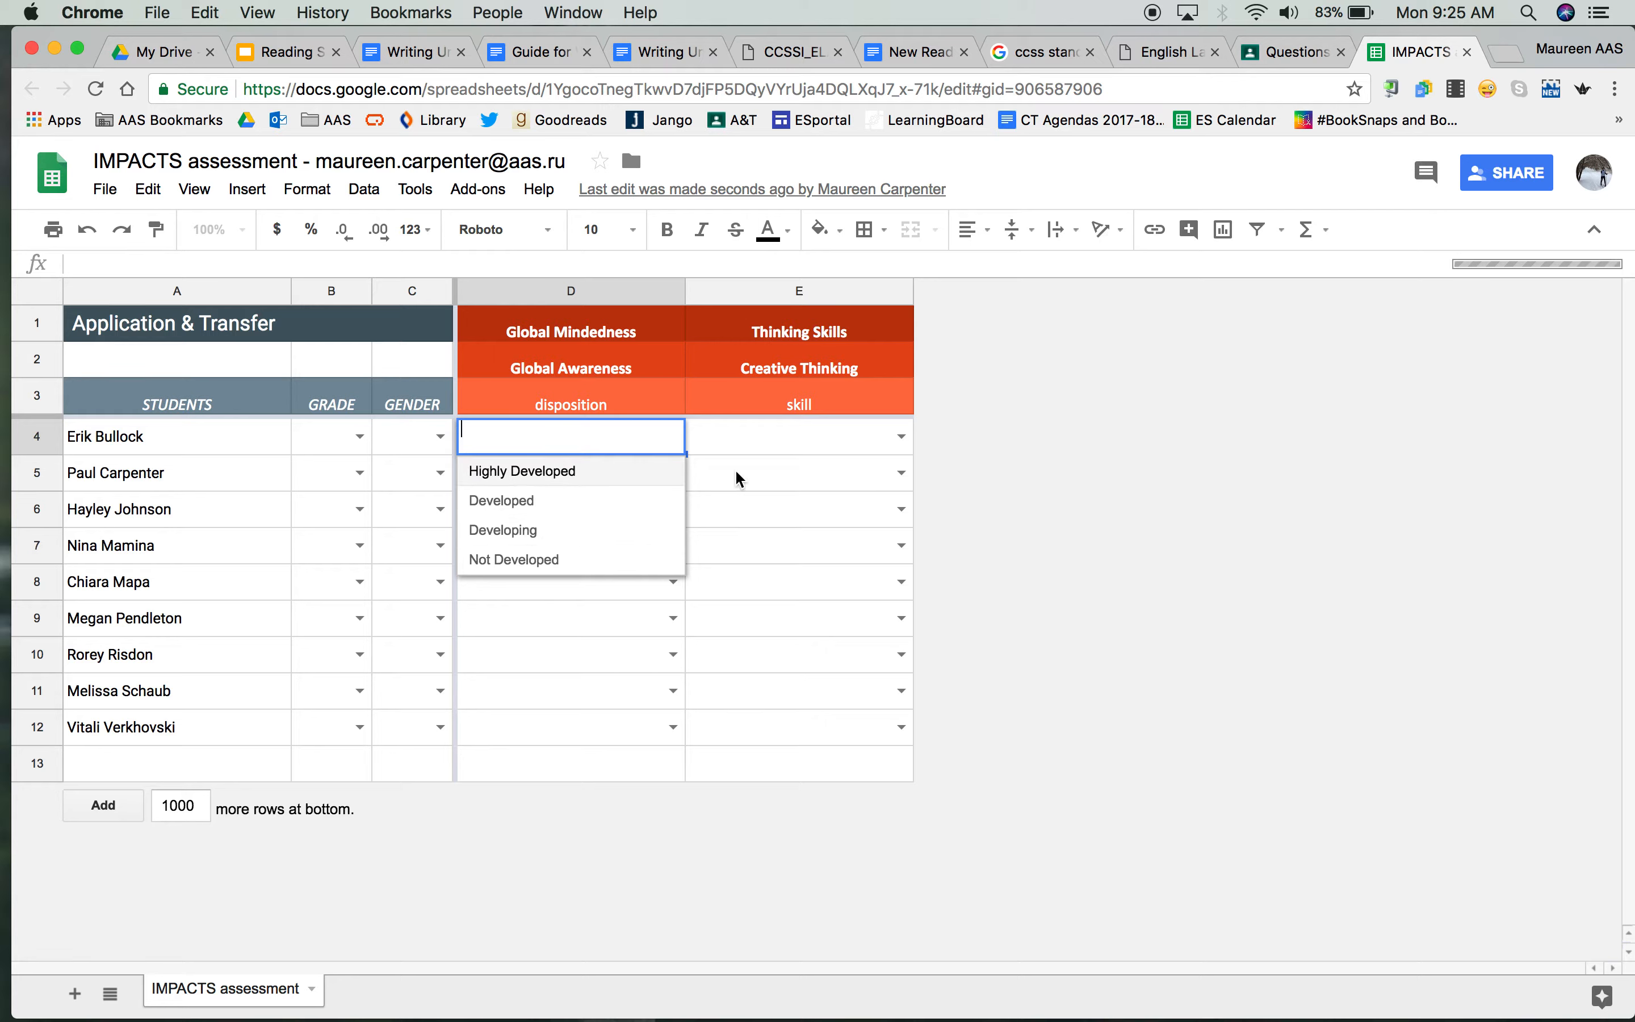
pyautogui.doubleClick(900, 435)
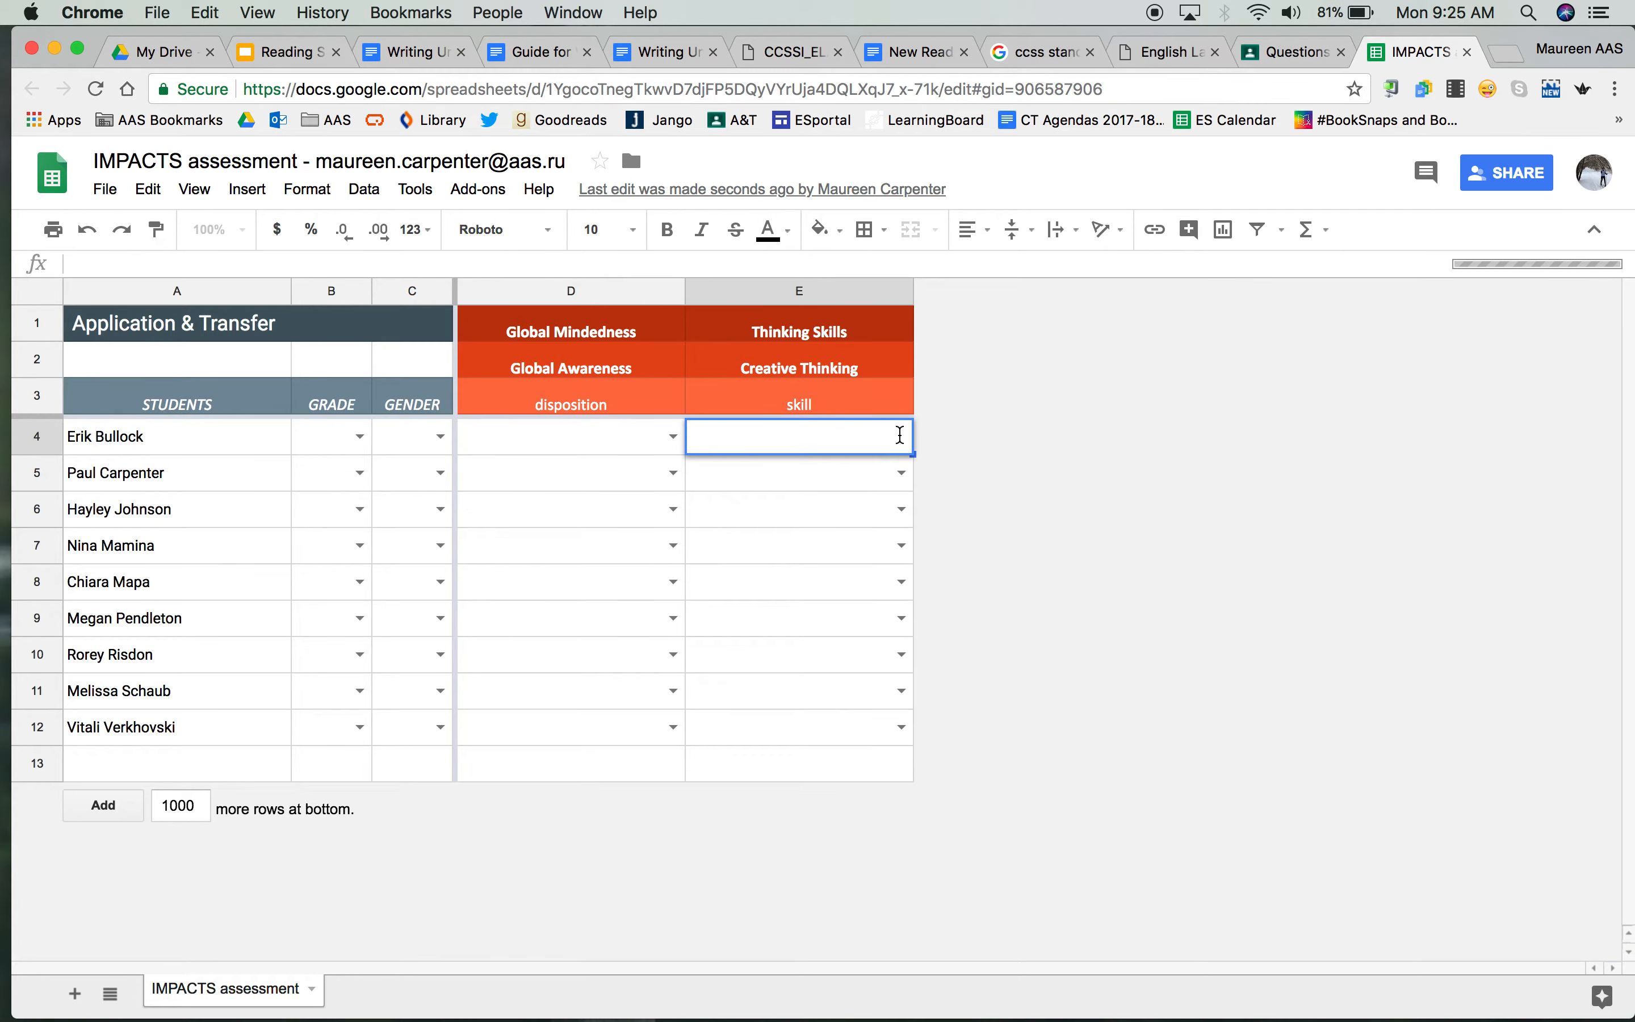
# Rate the student in row 5 as Proficient in Creative Thinking and fill that rating down to row 9
pyautogui.click(902, 477)
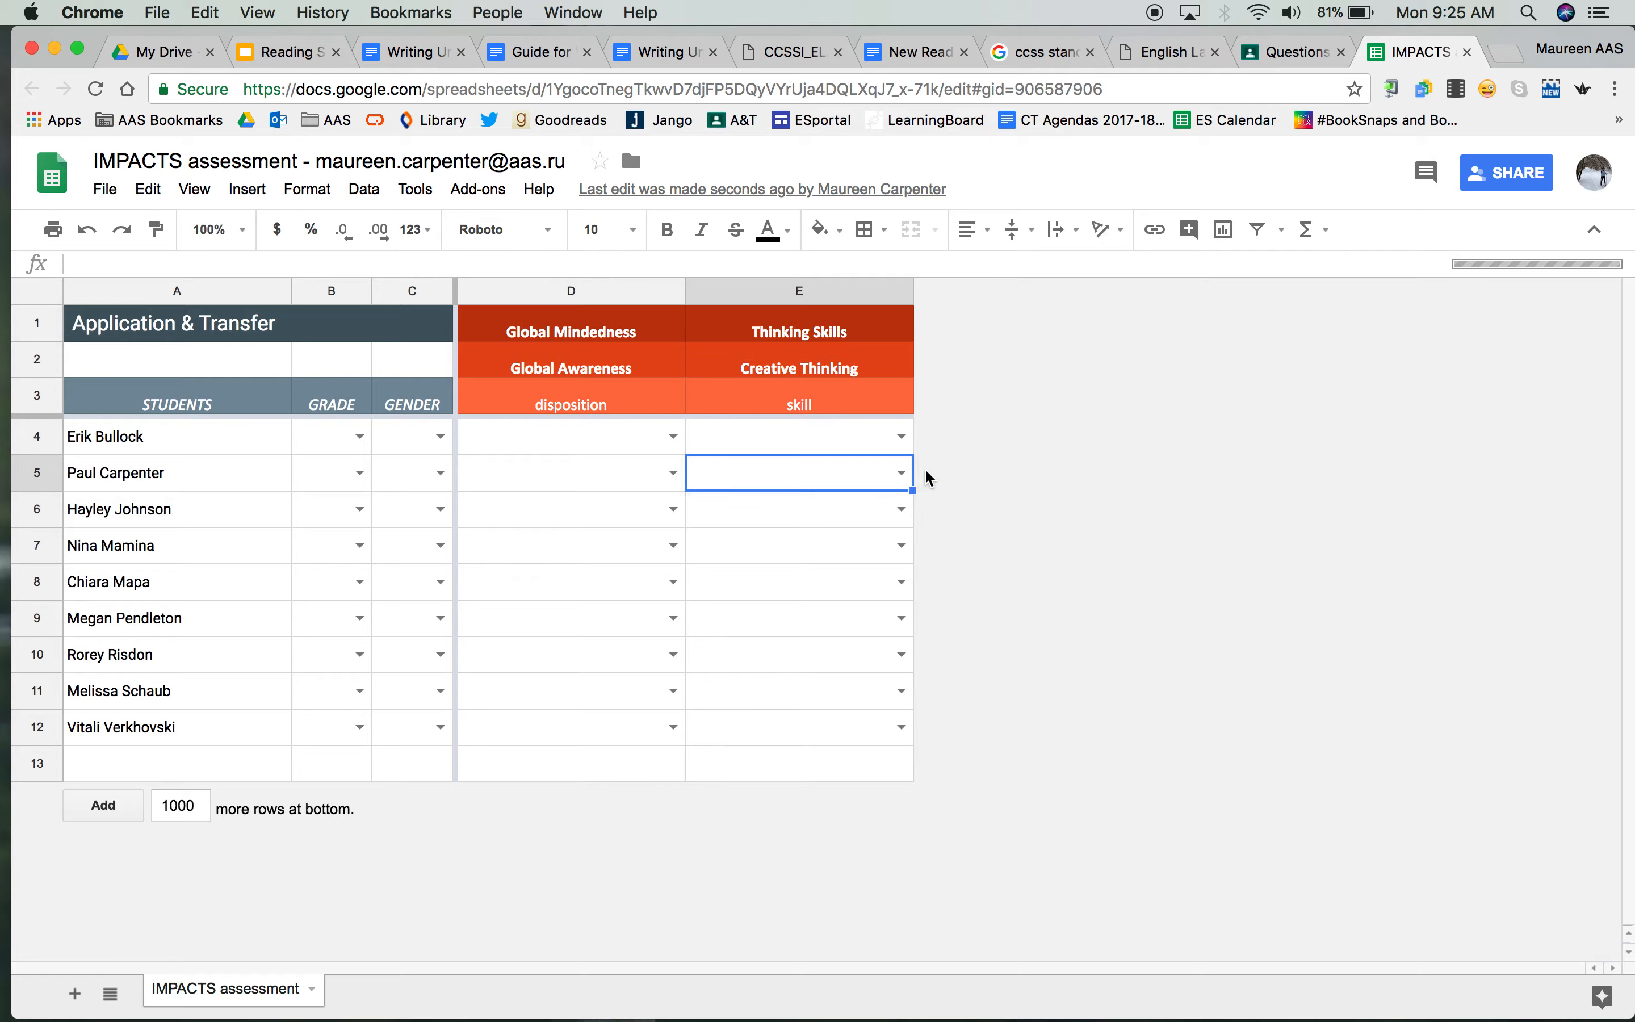
pyautogui.doubleClick(901, 472)
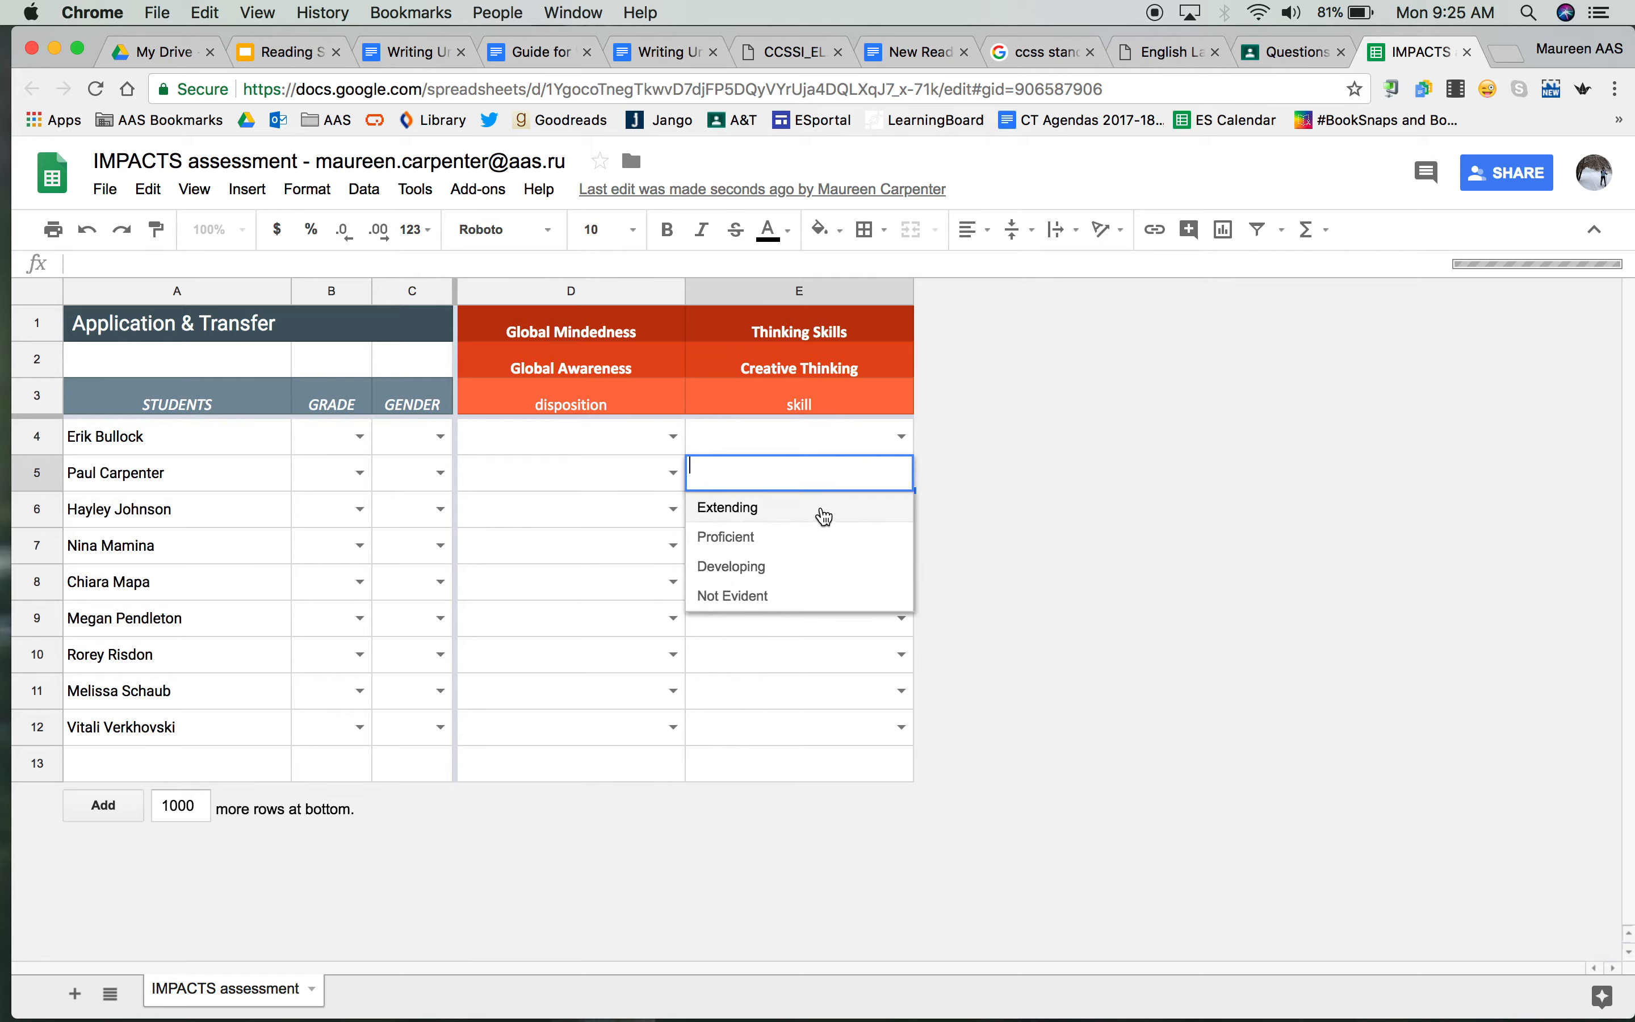
pyautogui.click(736, 537)
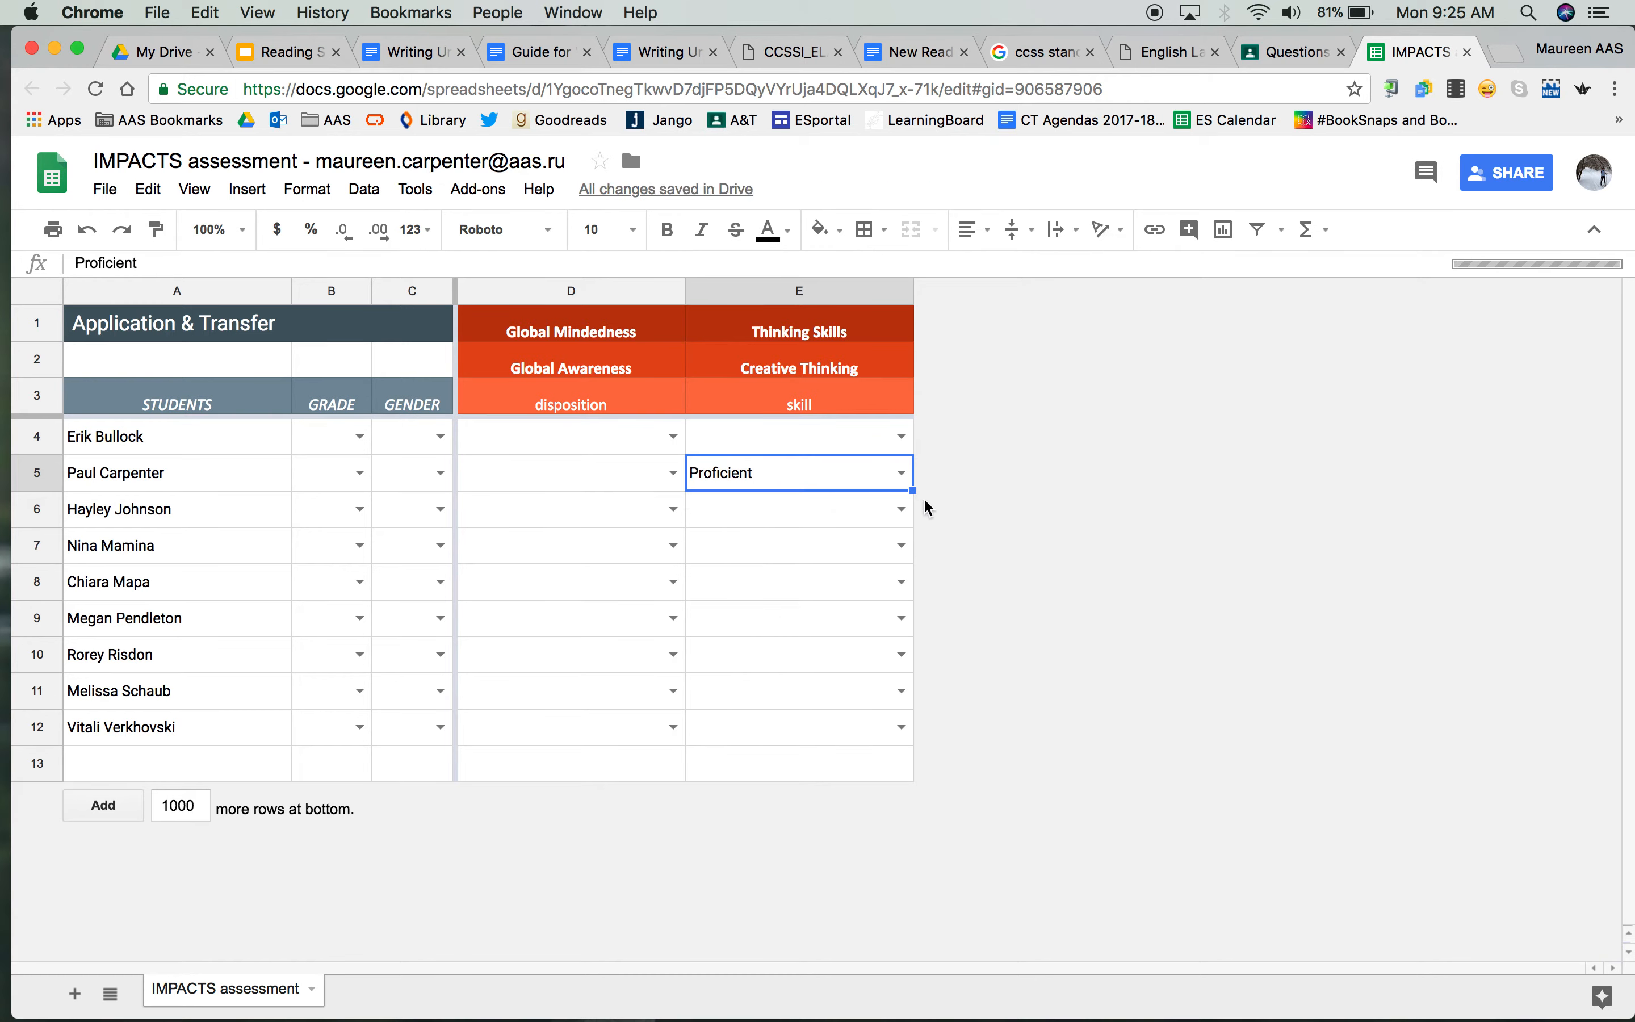
pyautogui.moveTo(913, 490); pyautogui.dragTo(900, 617)
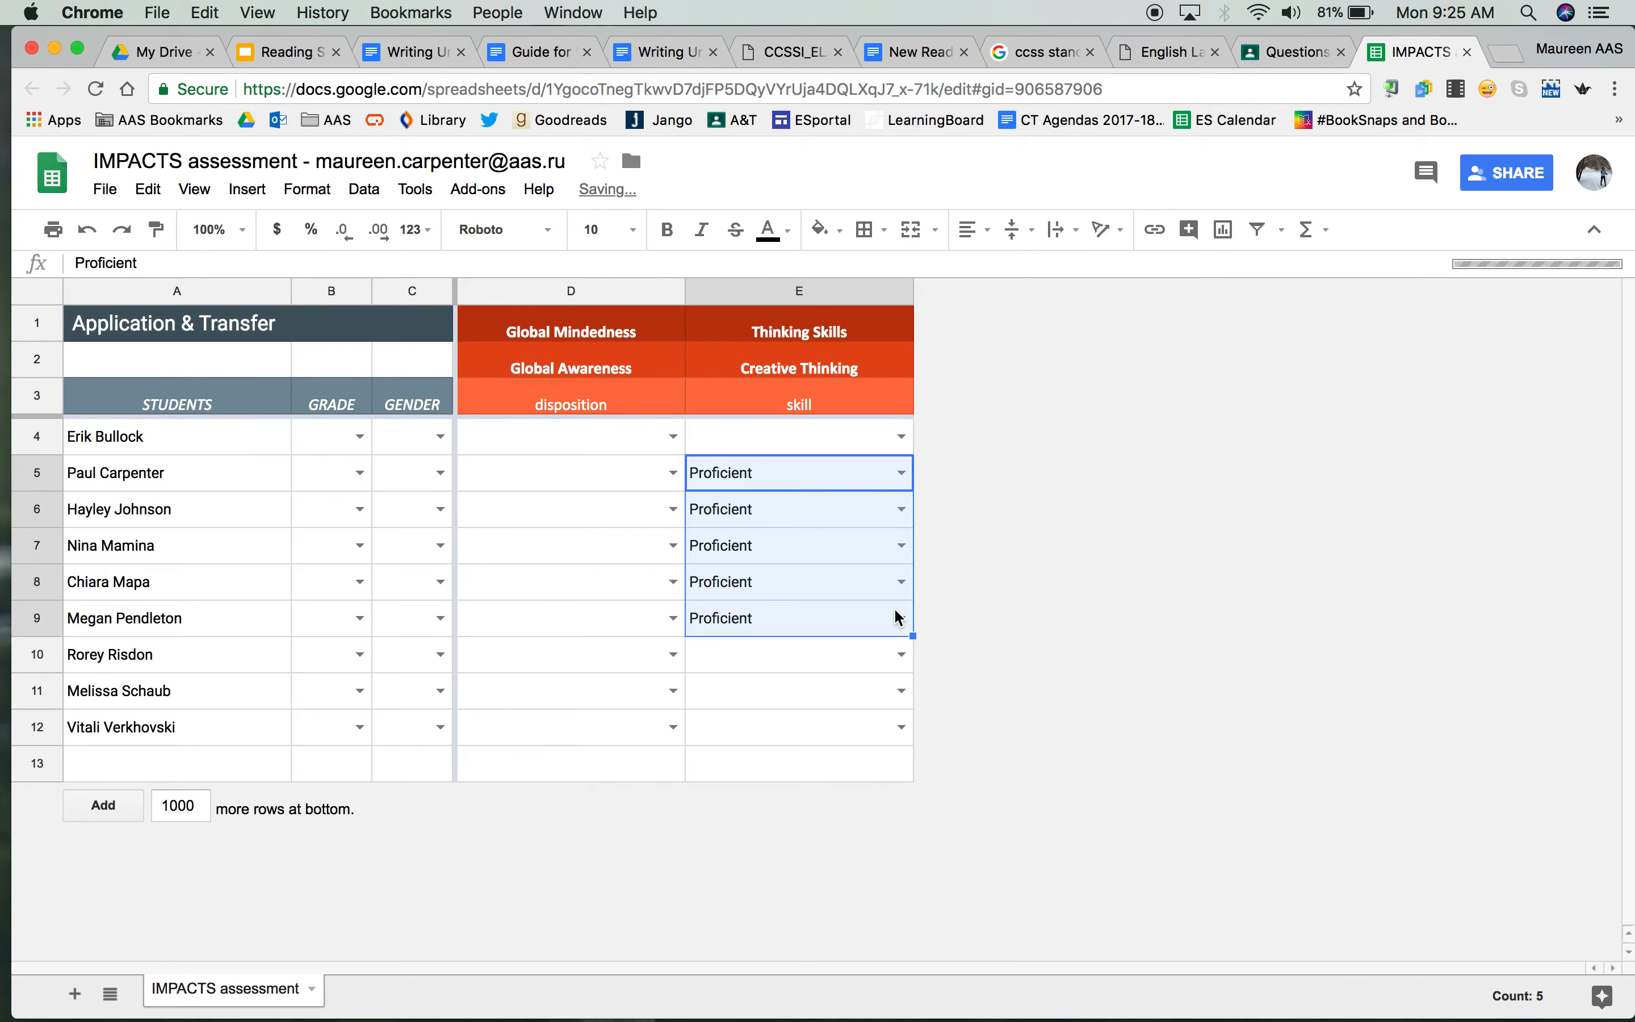
pyautogui.click(861, 657)
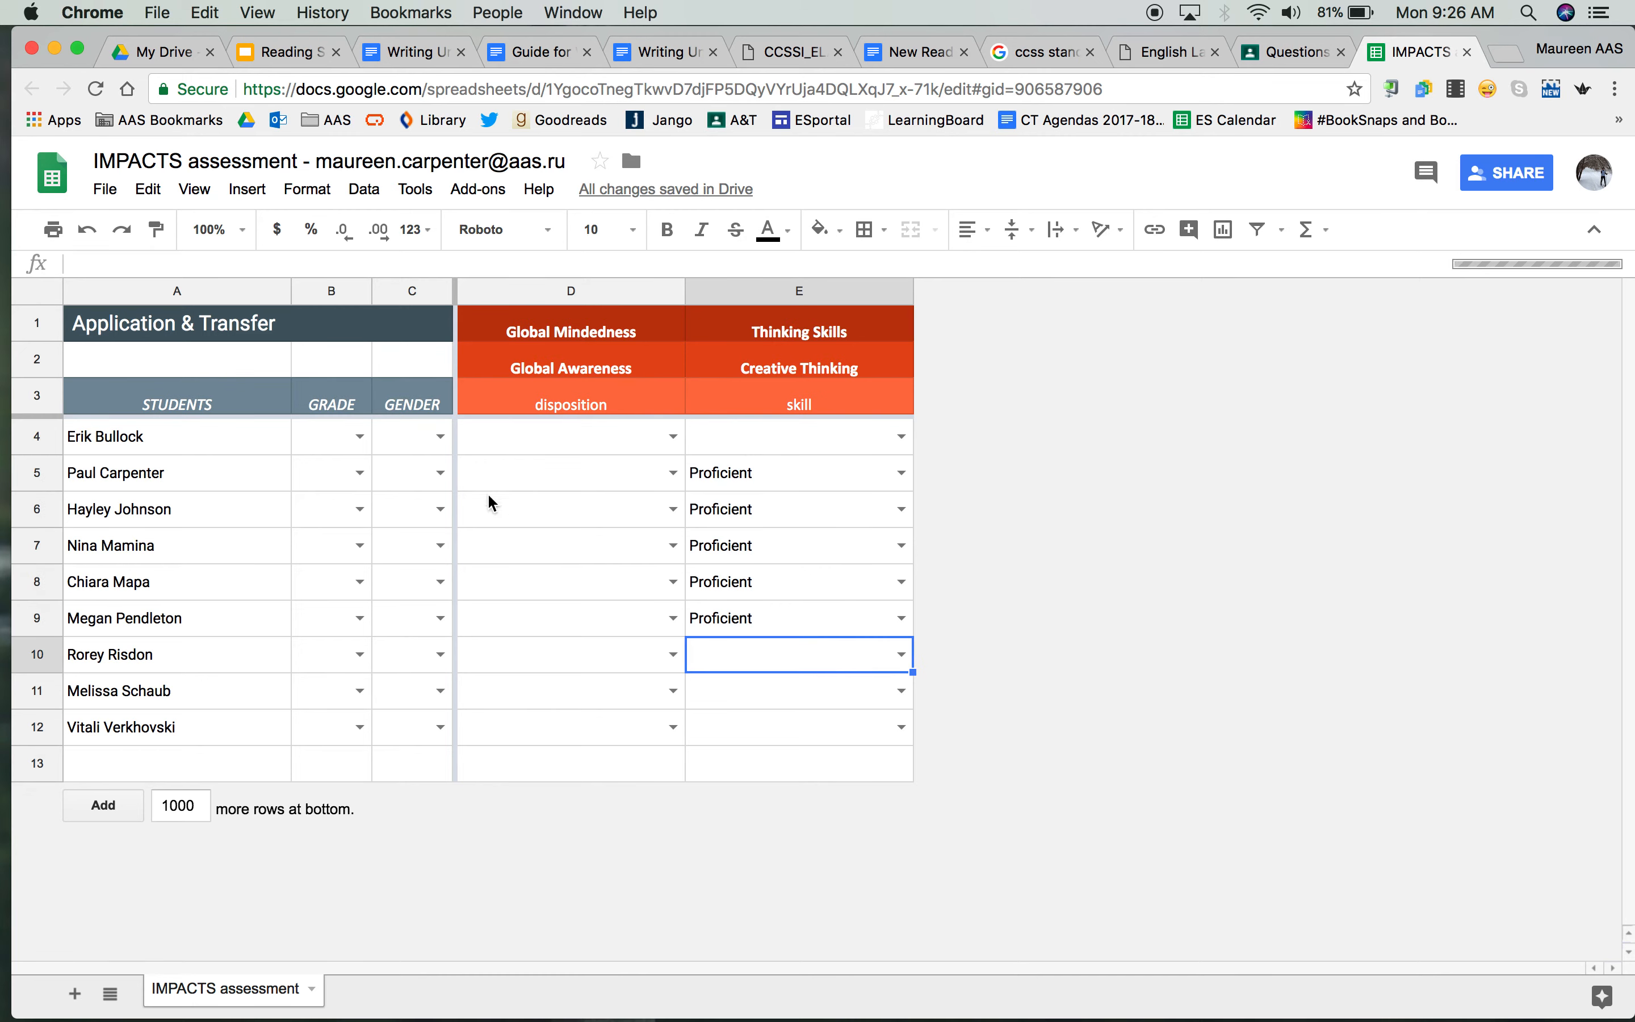
# Set the first student's grade to 8 and fill it down the Grade column to row 12
pyautogui.click(362, 439)
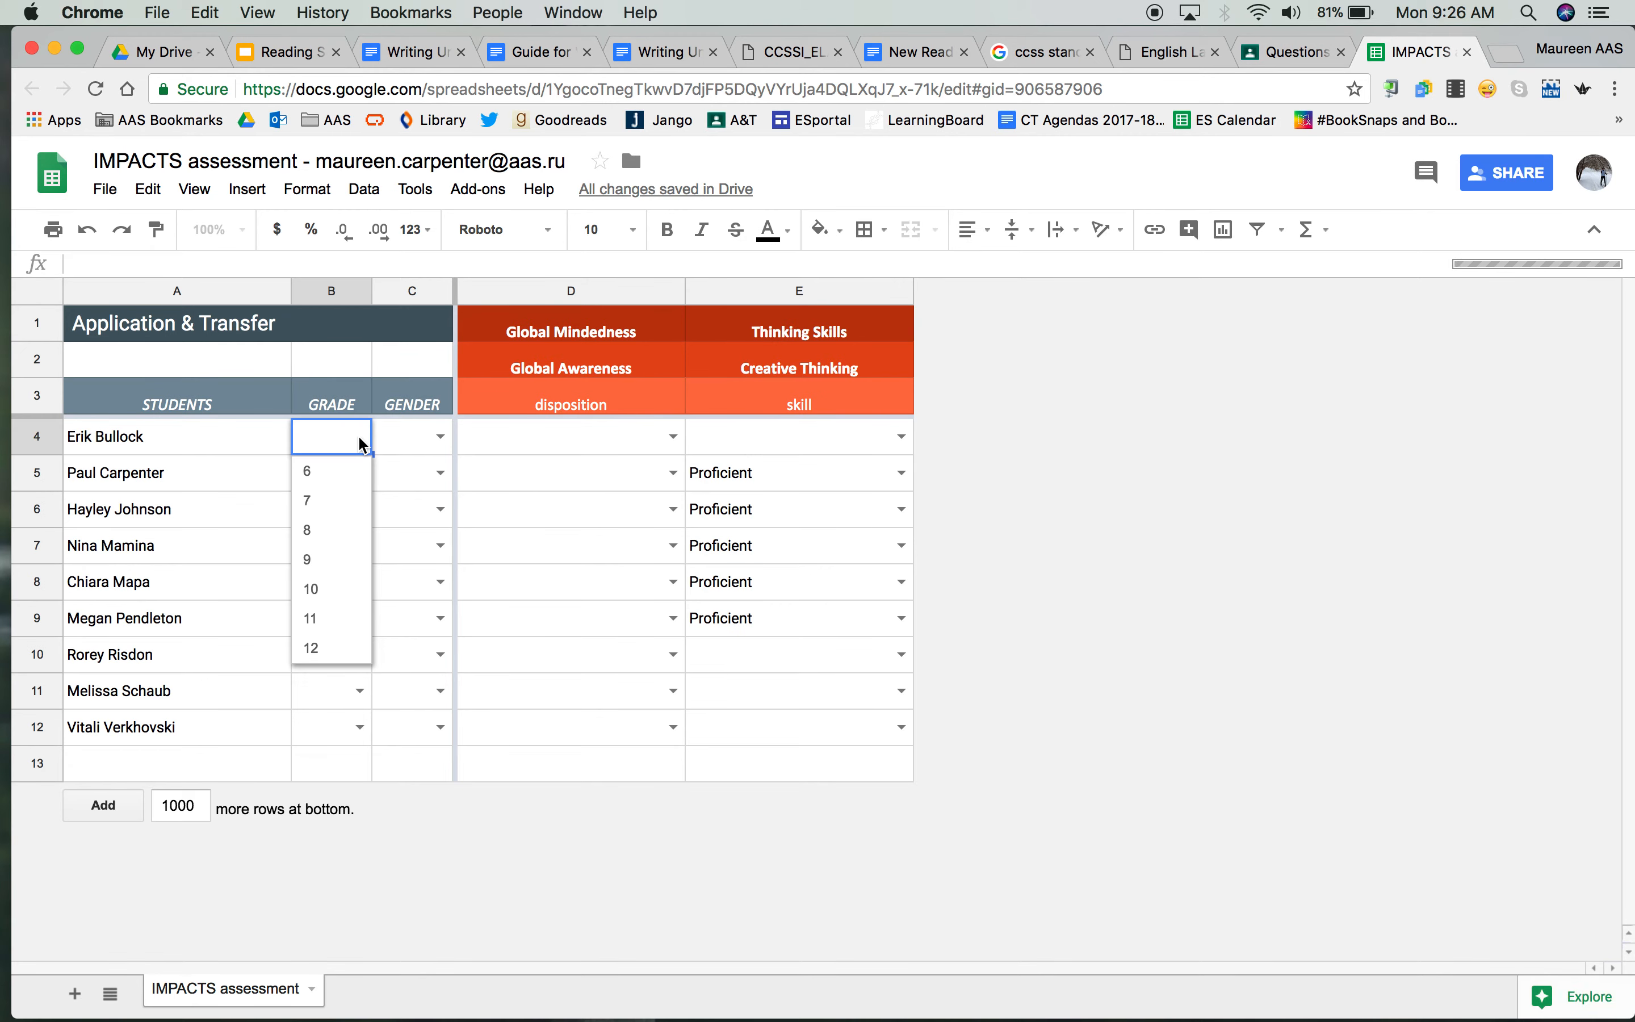
pyautogui.click(337, 532)
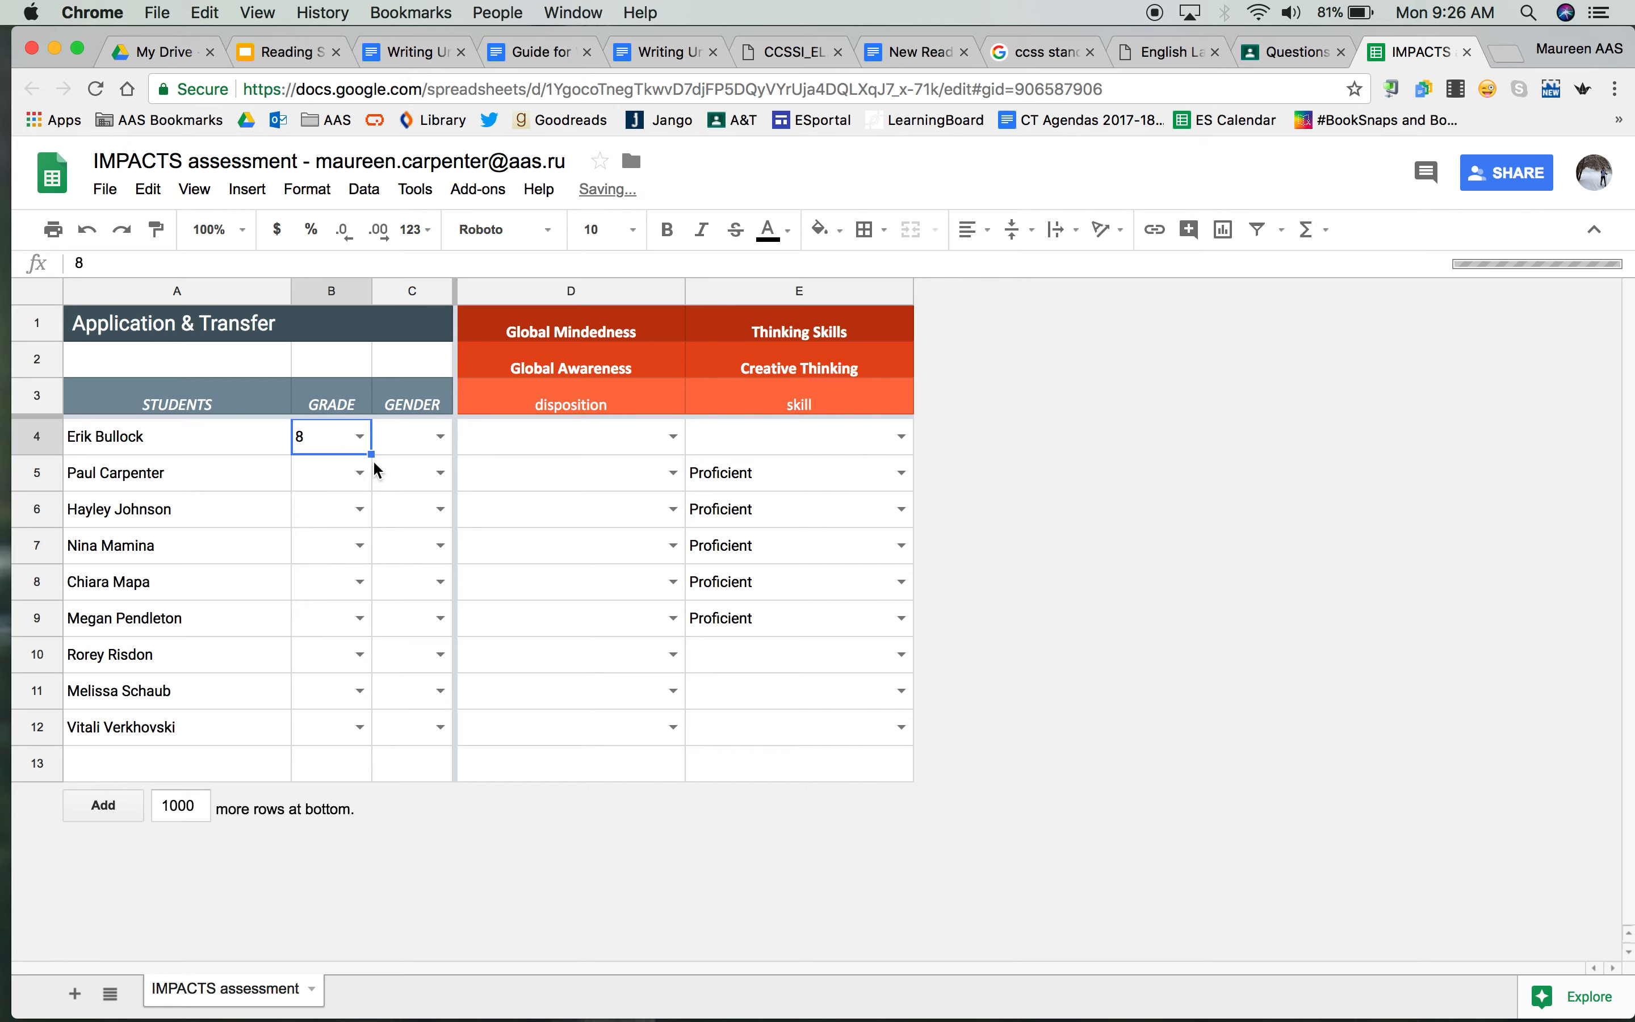
pyautogui.moveTo(372, 454); pyautogui.dragTo(365, 752)
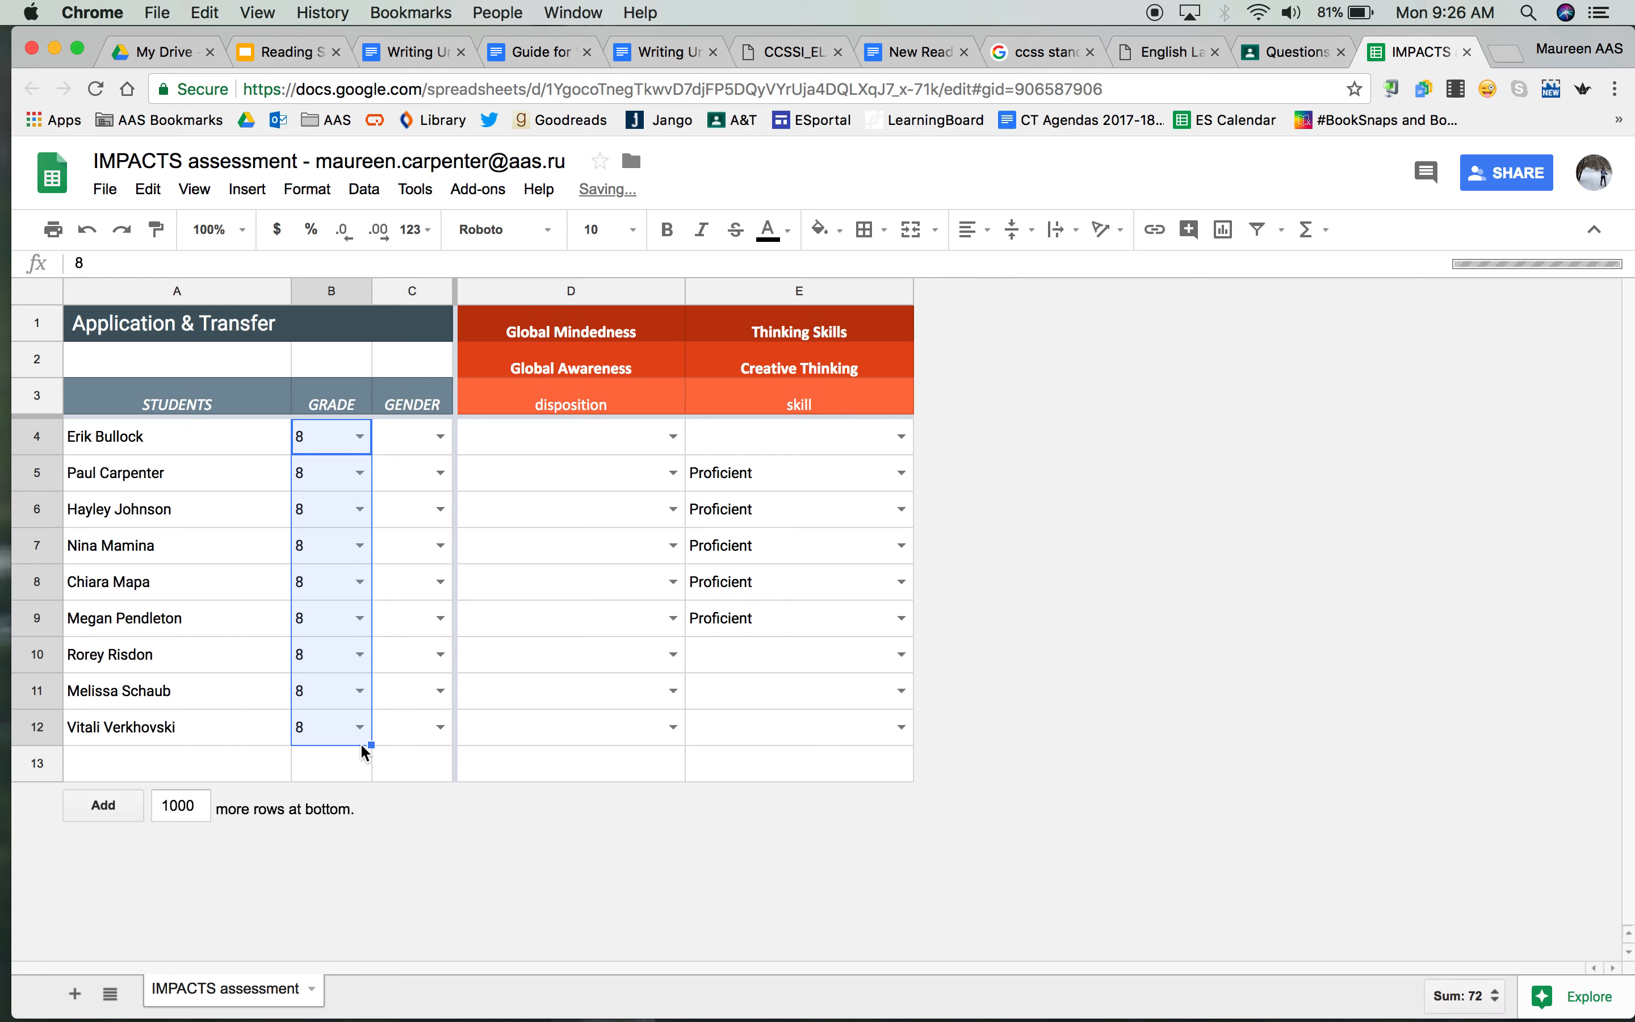